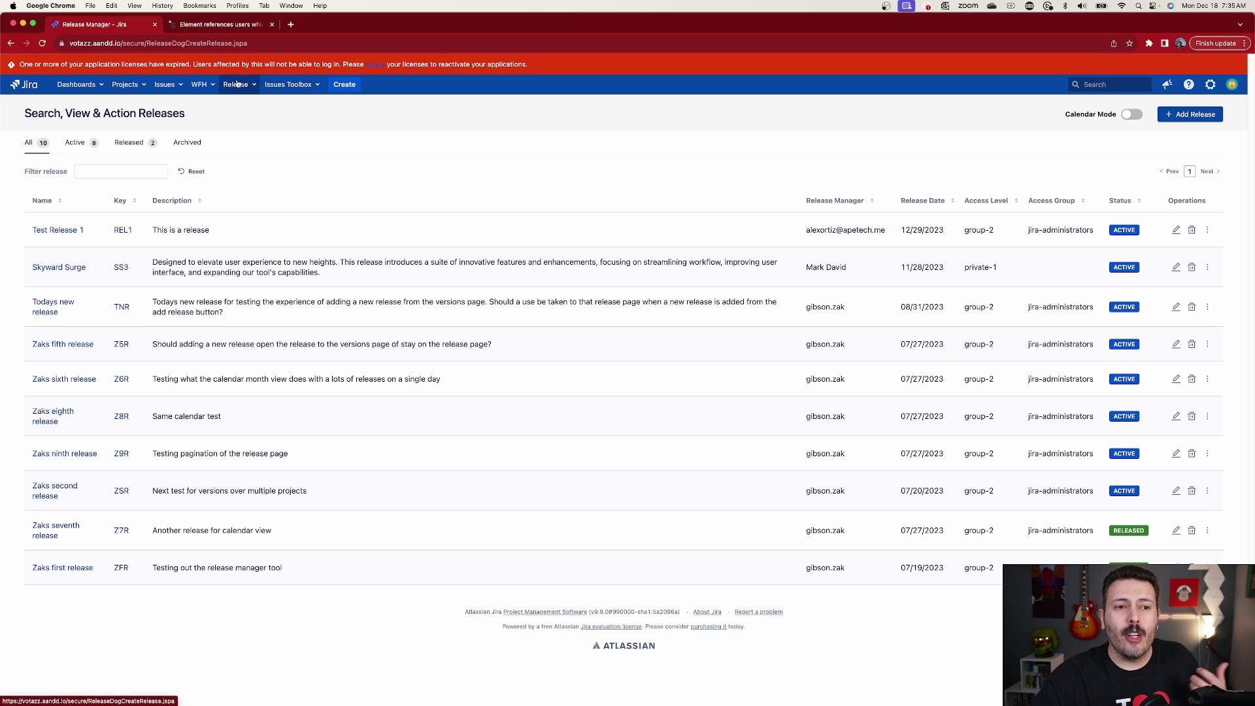
Step: Go to Release Manager and start a new release named 'This is my product release 1' with key REL1
left_click(237, 85)
left_click(248, 106)
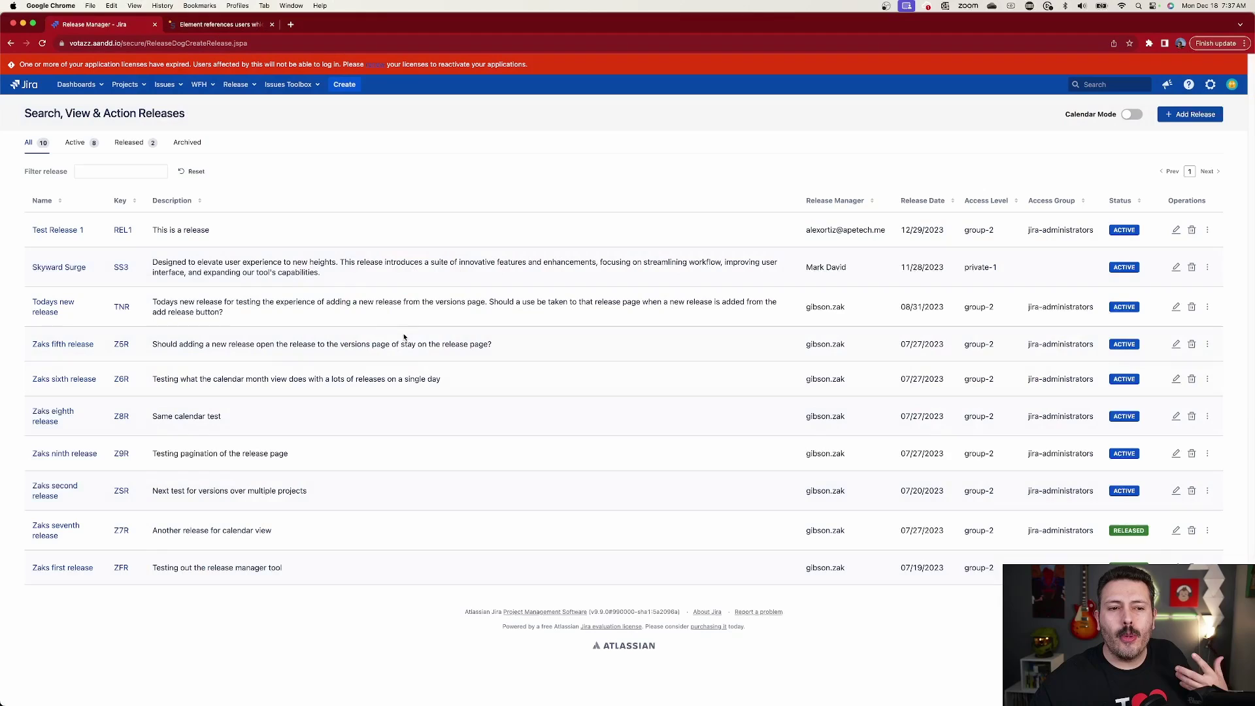
left_click(1194, 116)
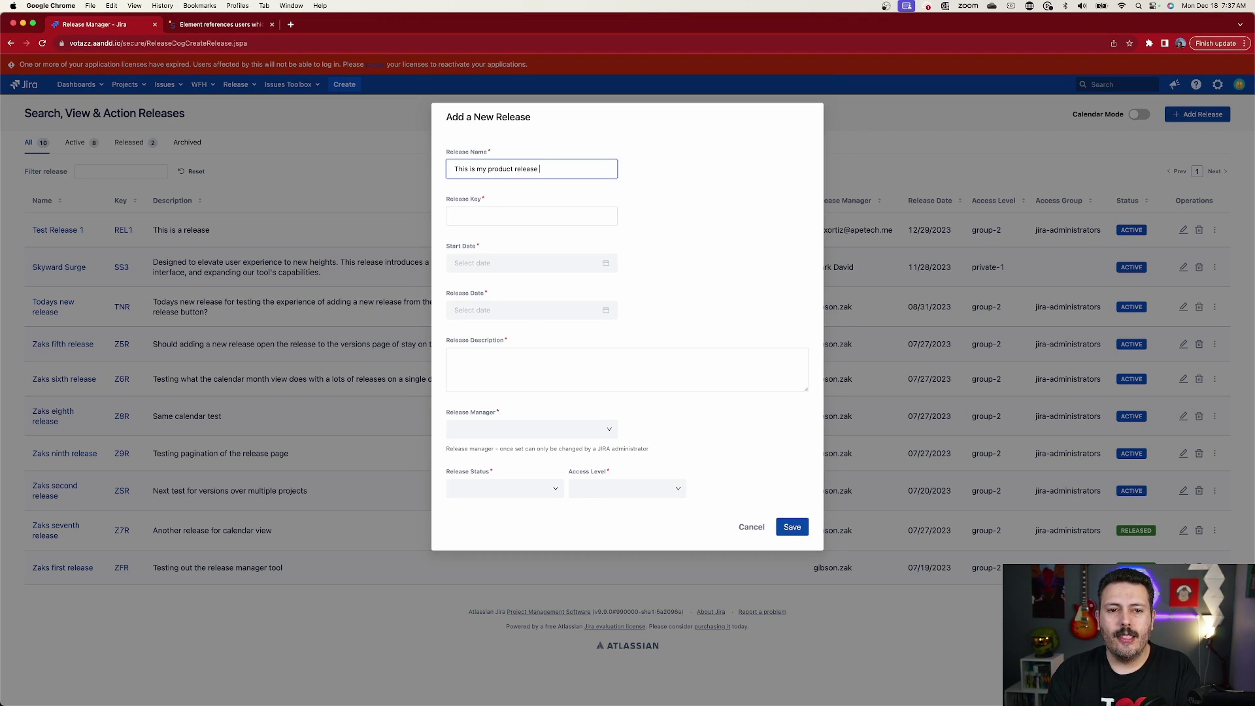
left_click(532, 222)
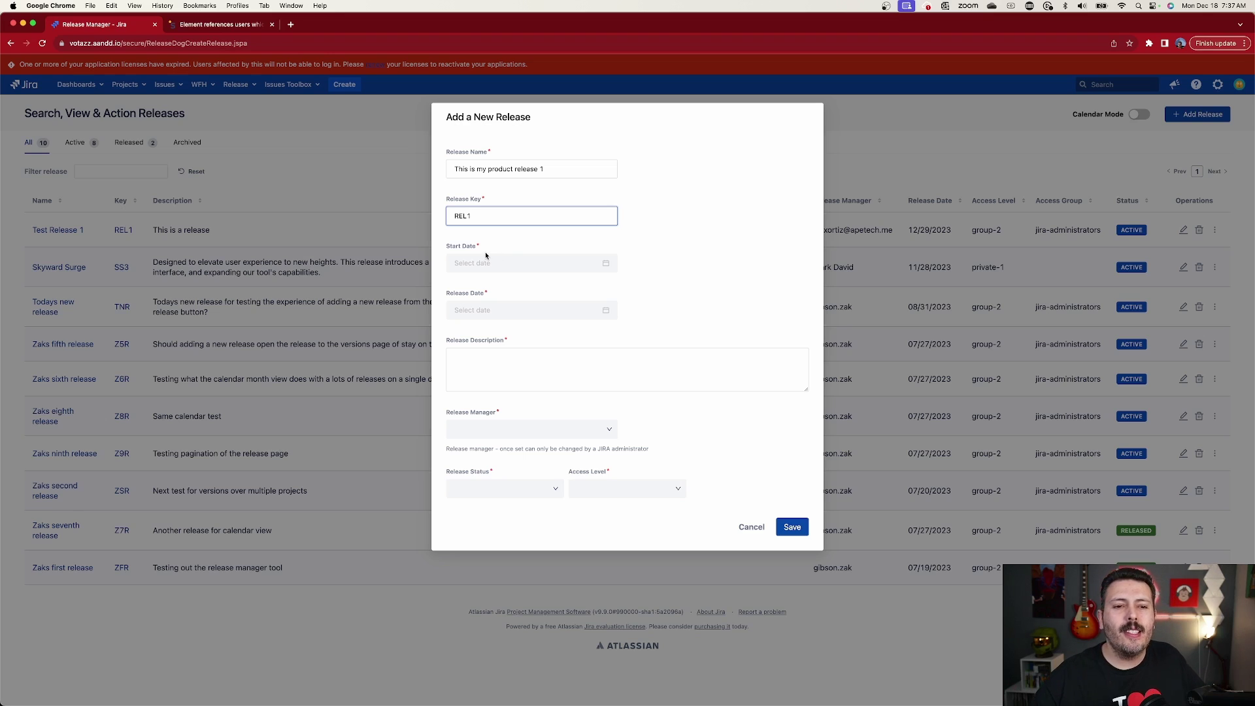
Step: Set start date 12/11/2023 and release date 12/29/2023, then add a description
left_click(607, 261)
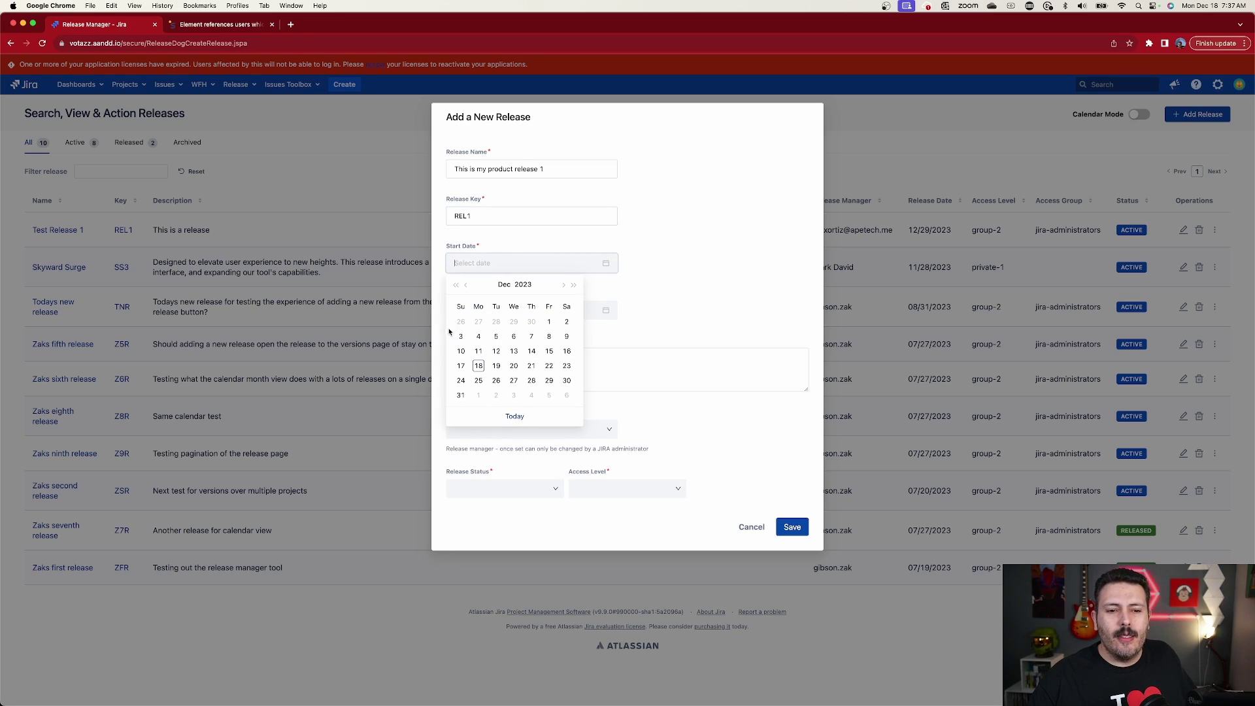
left_click(480, 351)
left_click(613, 310)
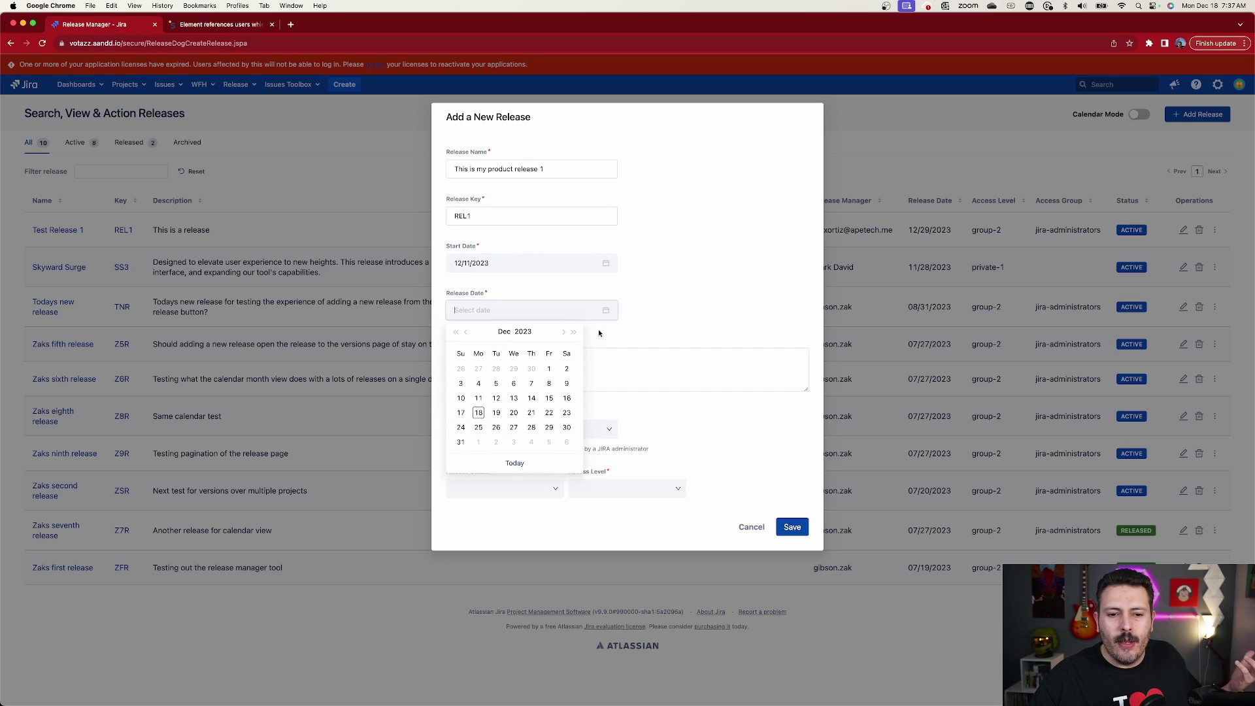
left_click(549, 427)
left_click(497, 381)
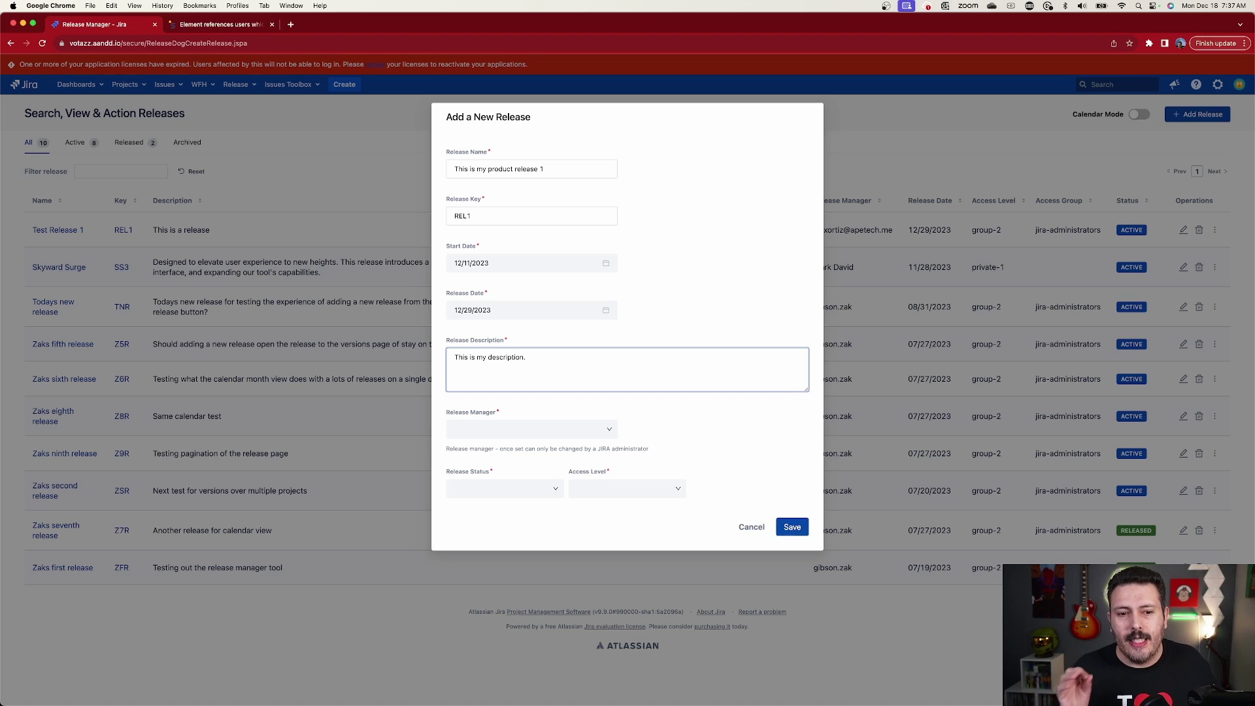
Step: Assign the first listed user as release manager and set the release status to active
left_click(608, 427)
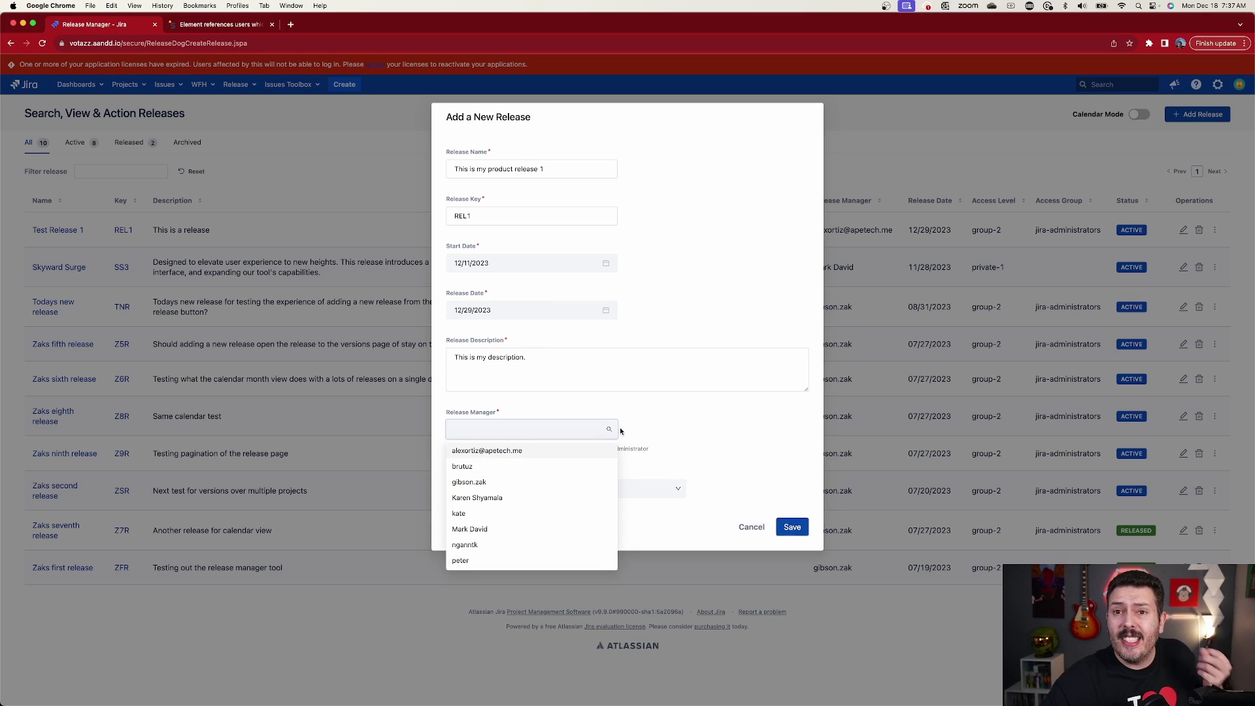
left_click(576, 452)
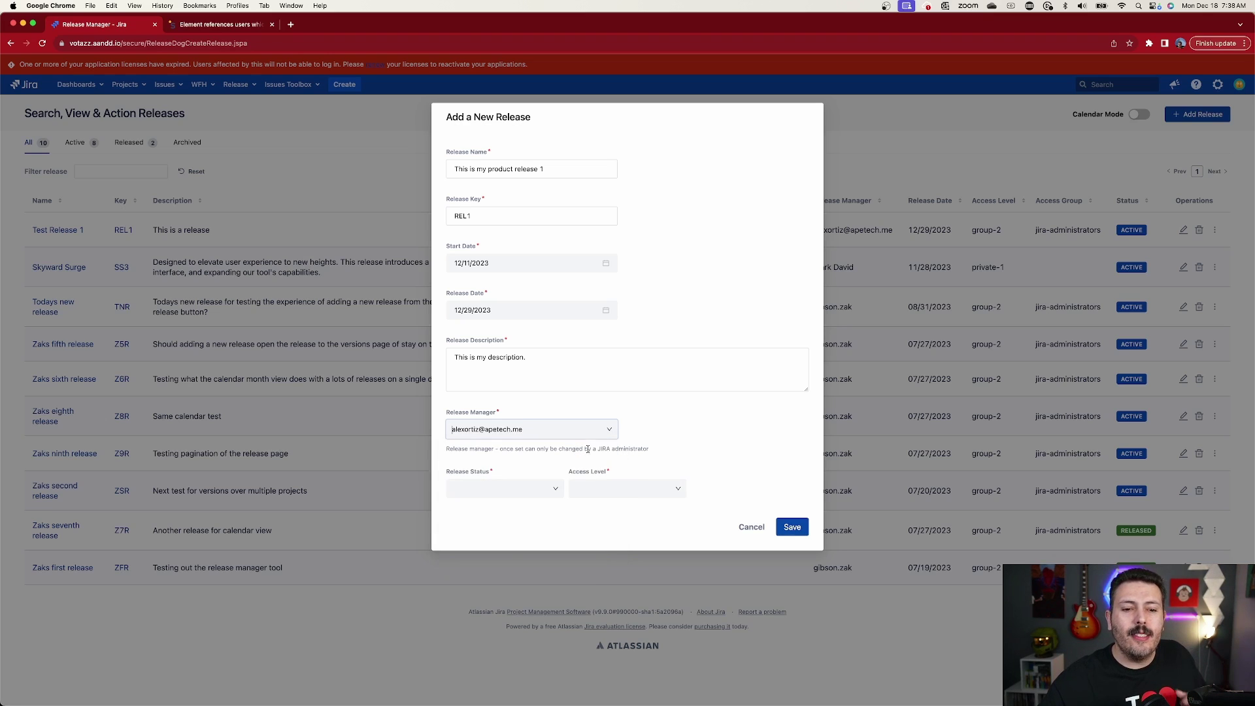
left_click(535, 496)
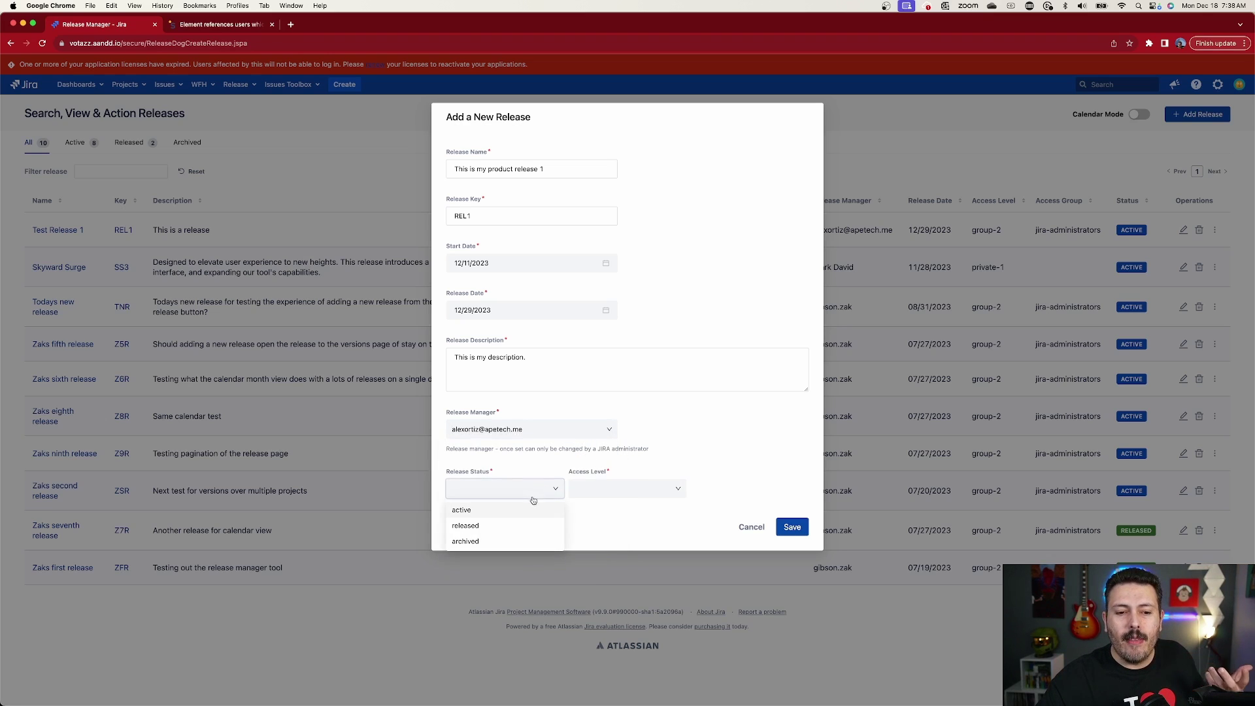
left_click(515, 512)
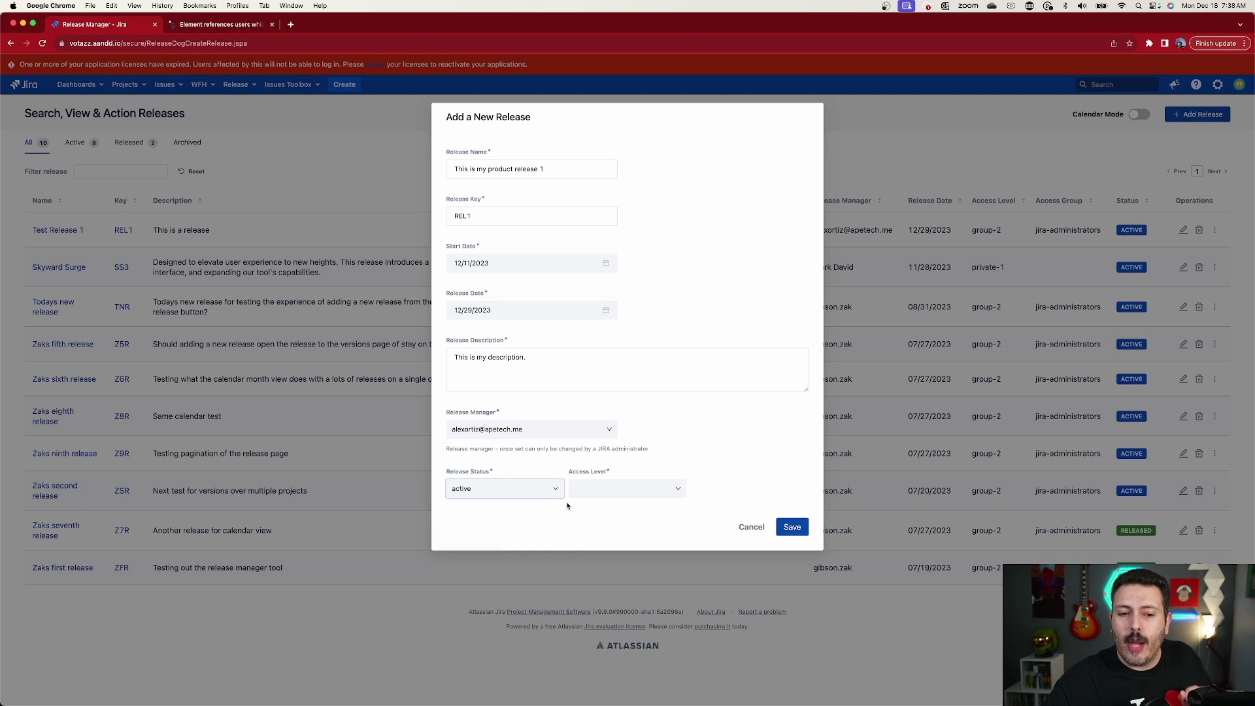
left_click(503, 497)
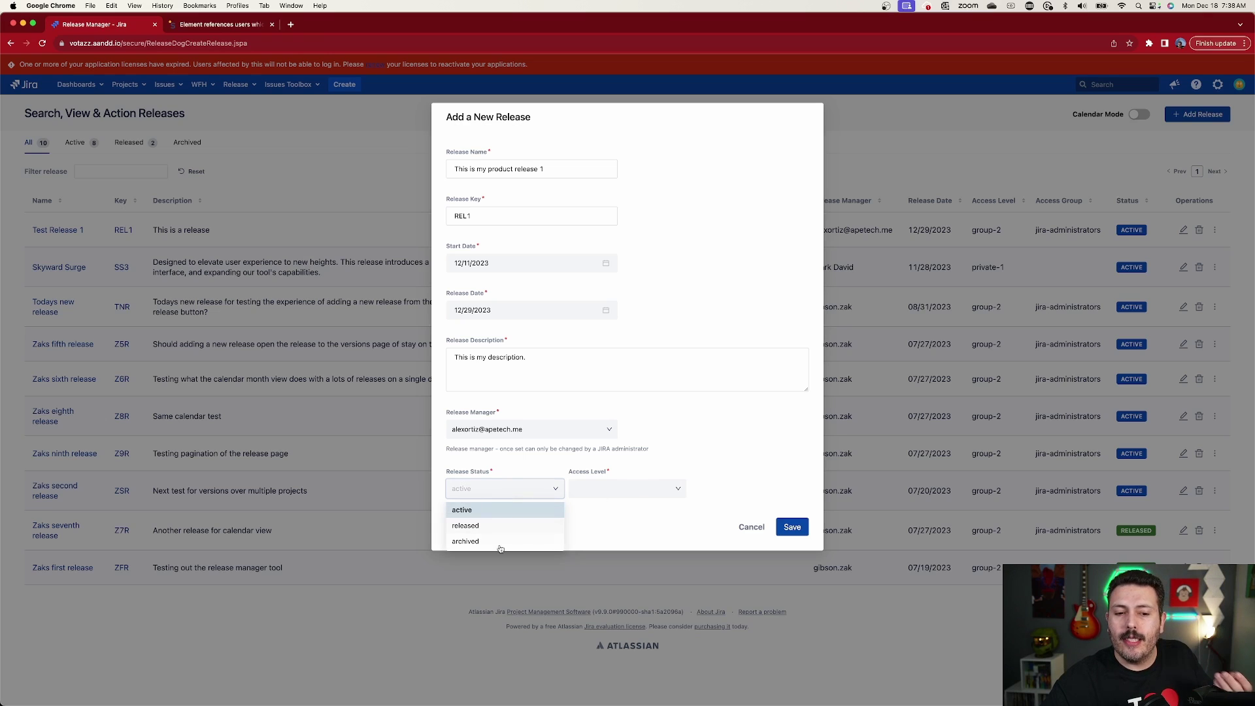
Step: Set access level group-2 with access group jira-administrators, and save the release
left_click(630, 494)
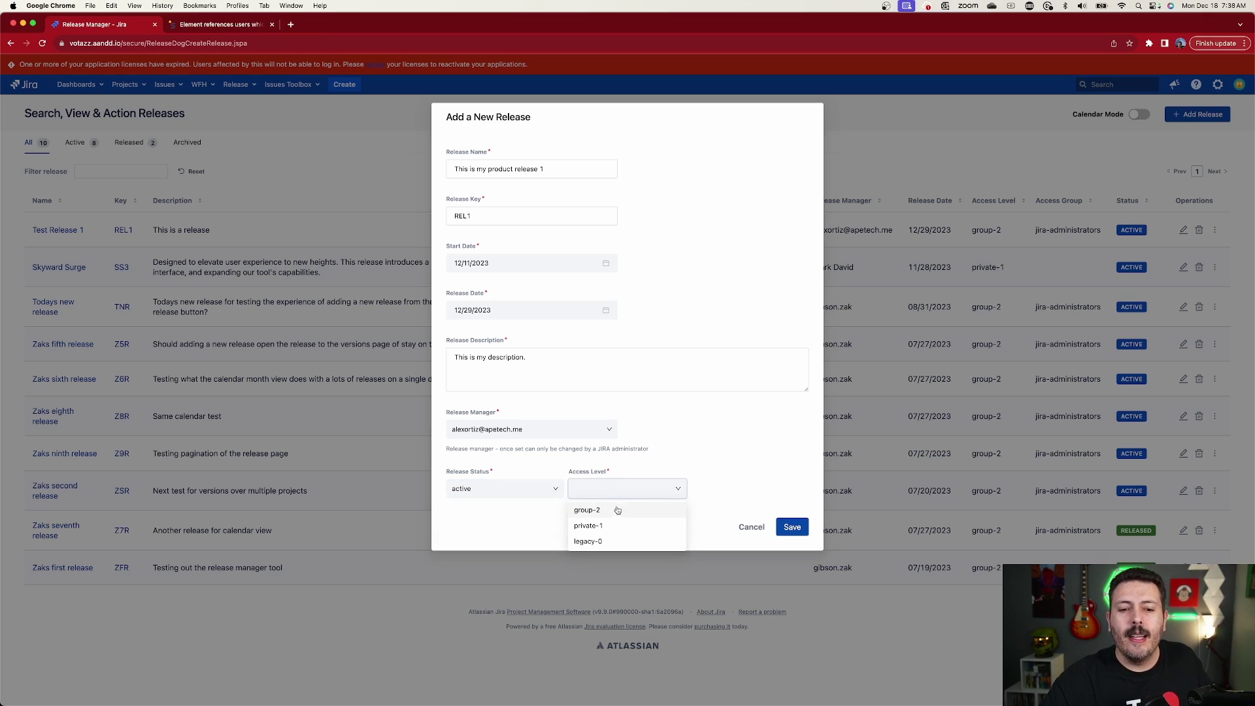
left_click(614, 509)
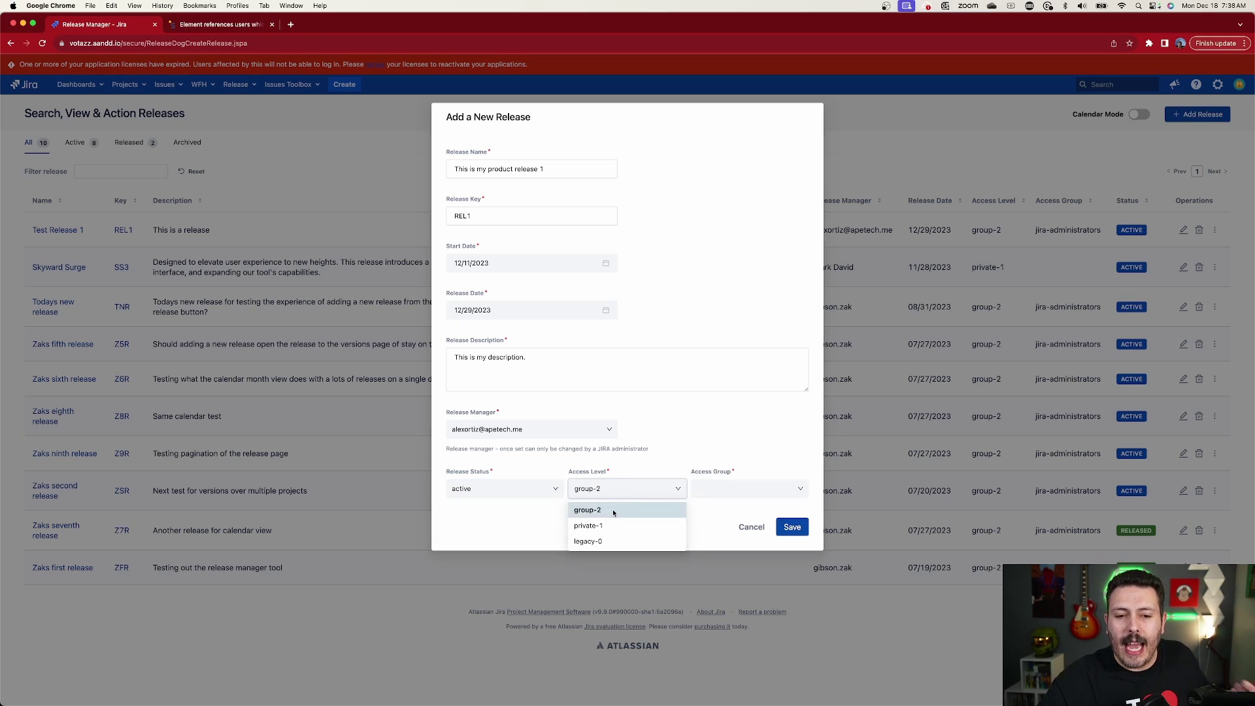
left_click(769, 485)
left_click(731, 513)
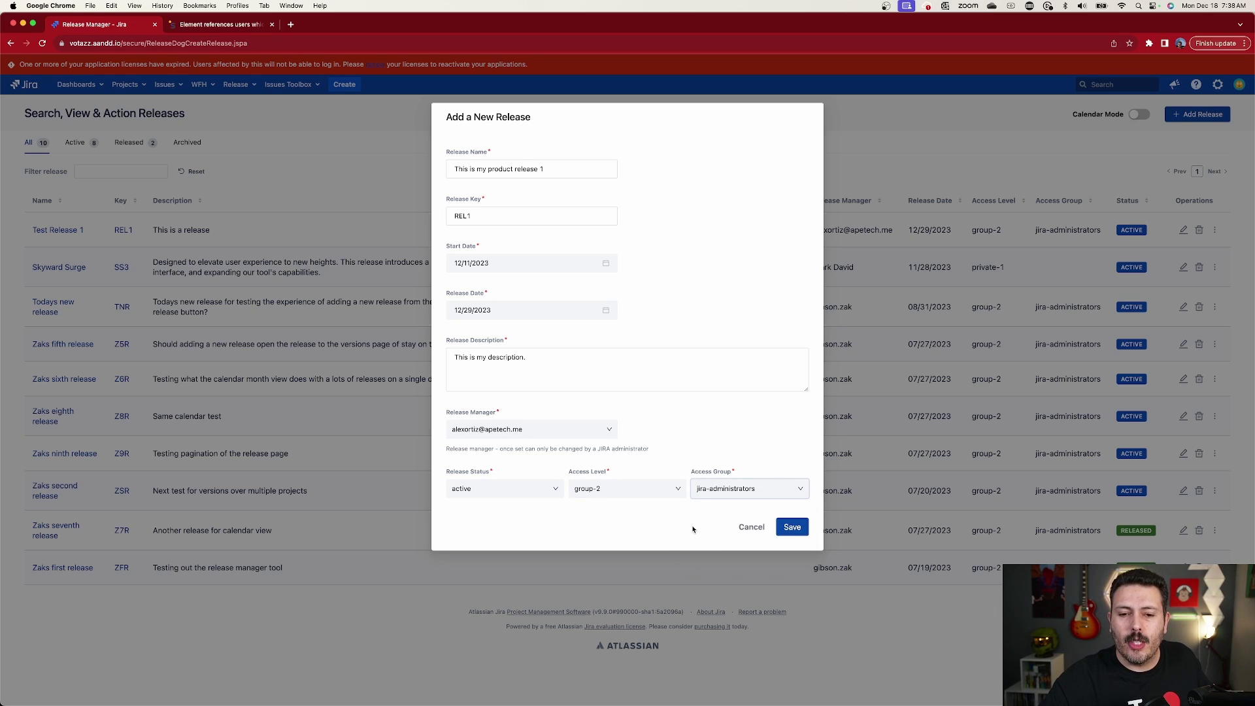
left_click(786, 527)
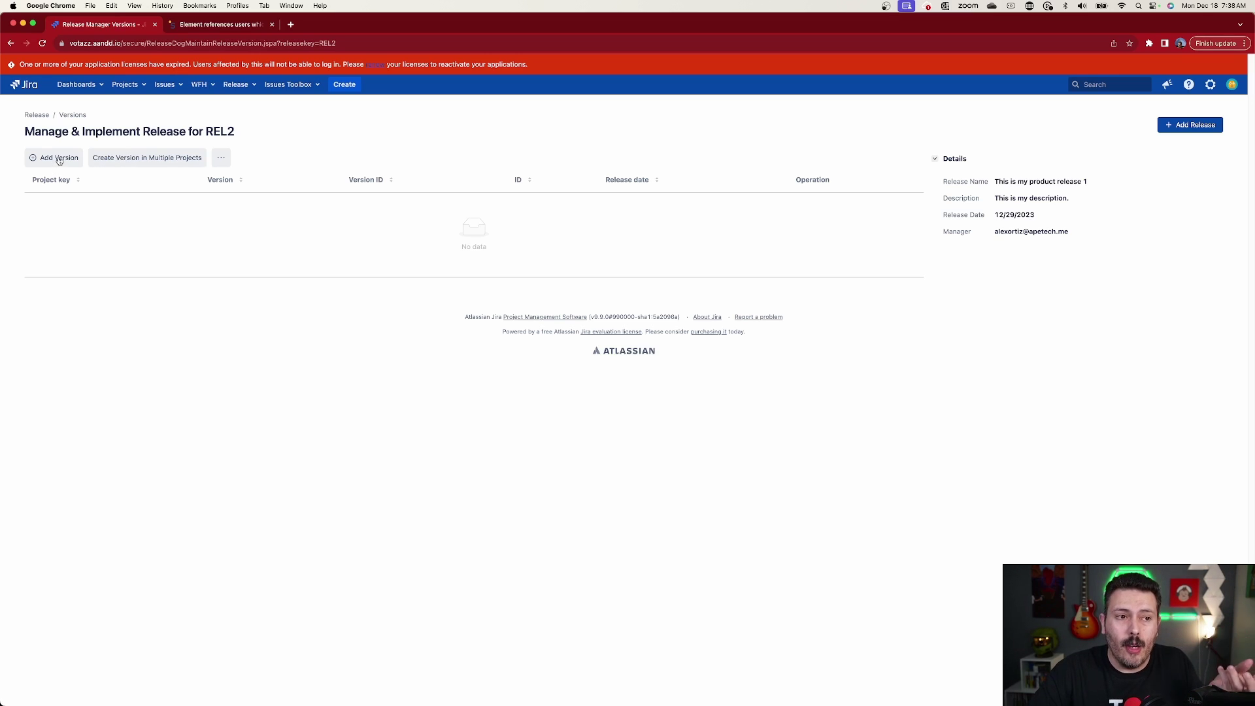
Step: Link Version 1.0 from the Zak 1 project to the release
left_click(59, 159)
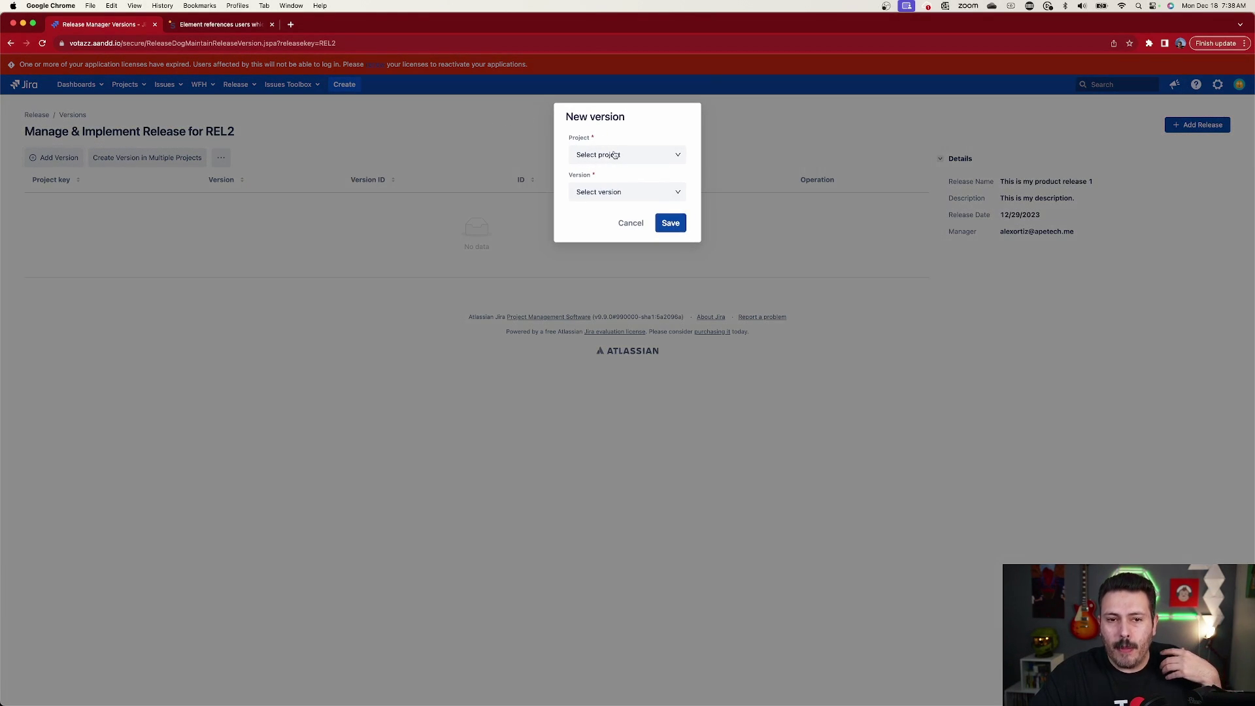
left_click(614, 154)
left_click(604, 270)
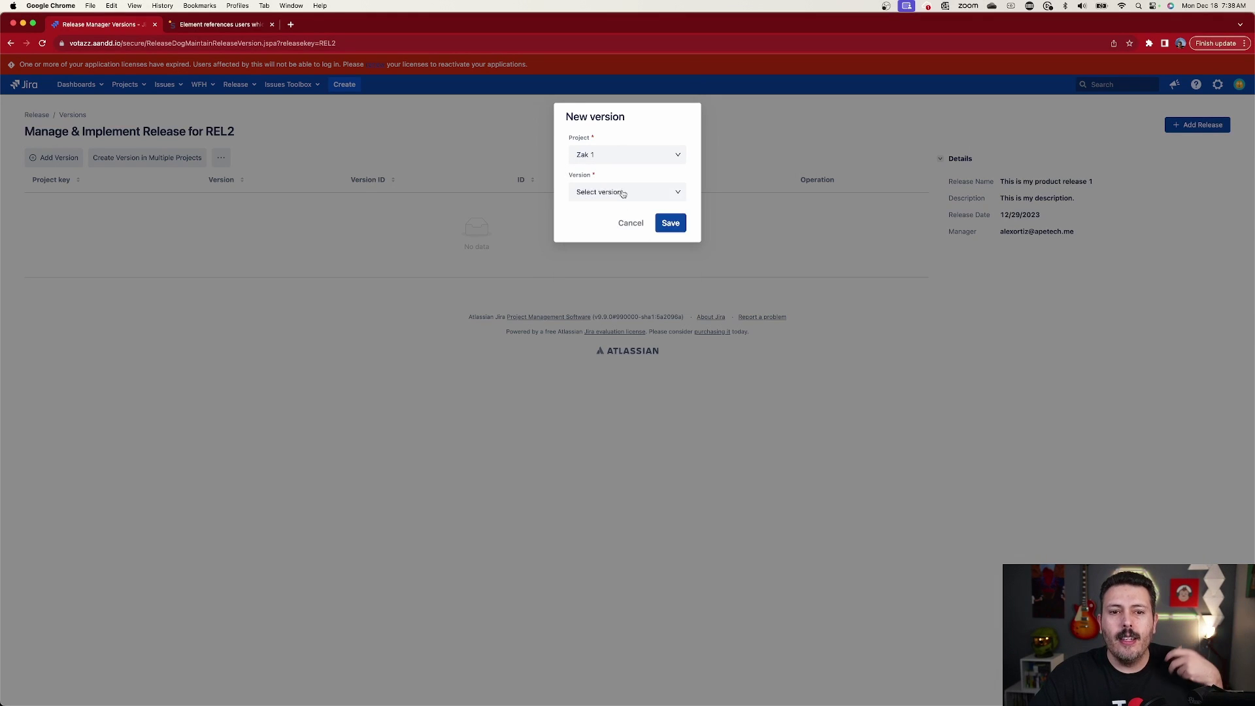
left_click(622, 193)
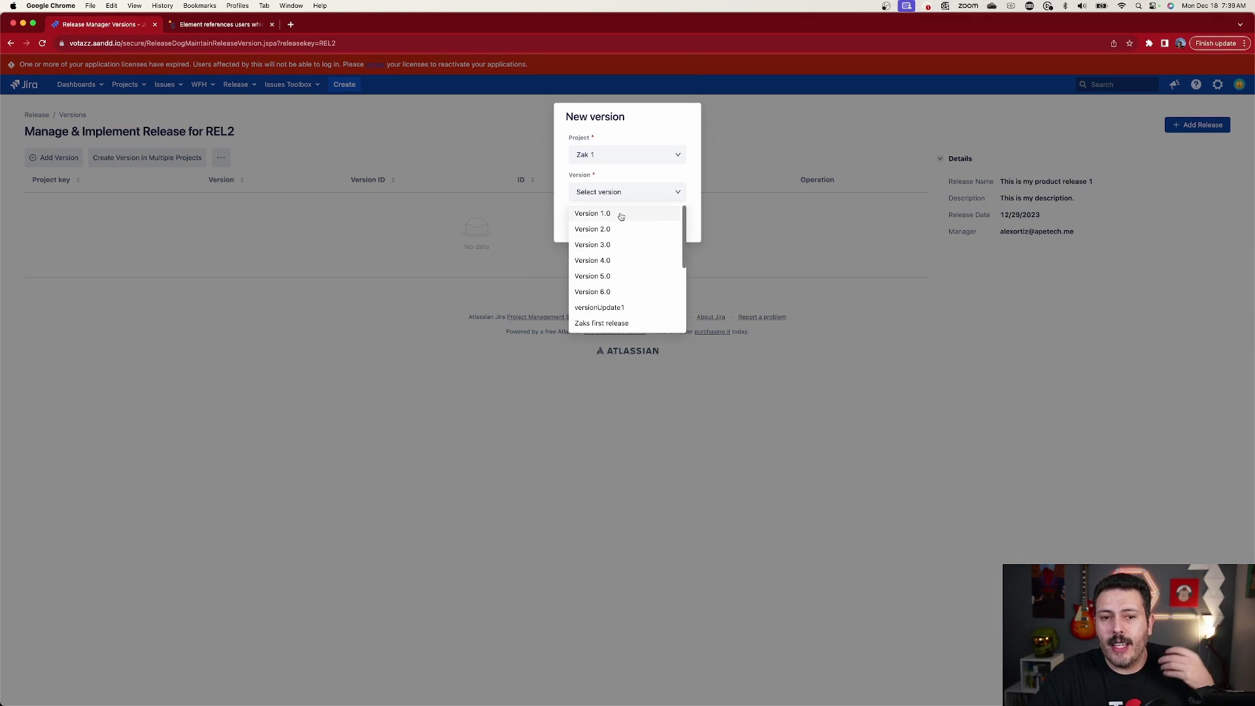
left_click(620, 215)
left_click(668, 219)
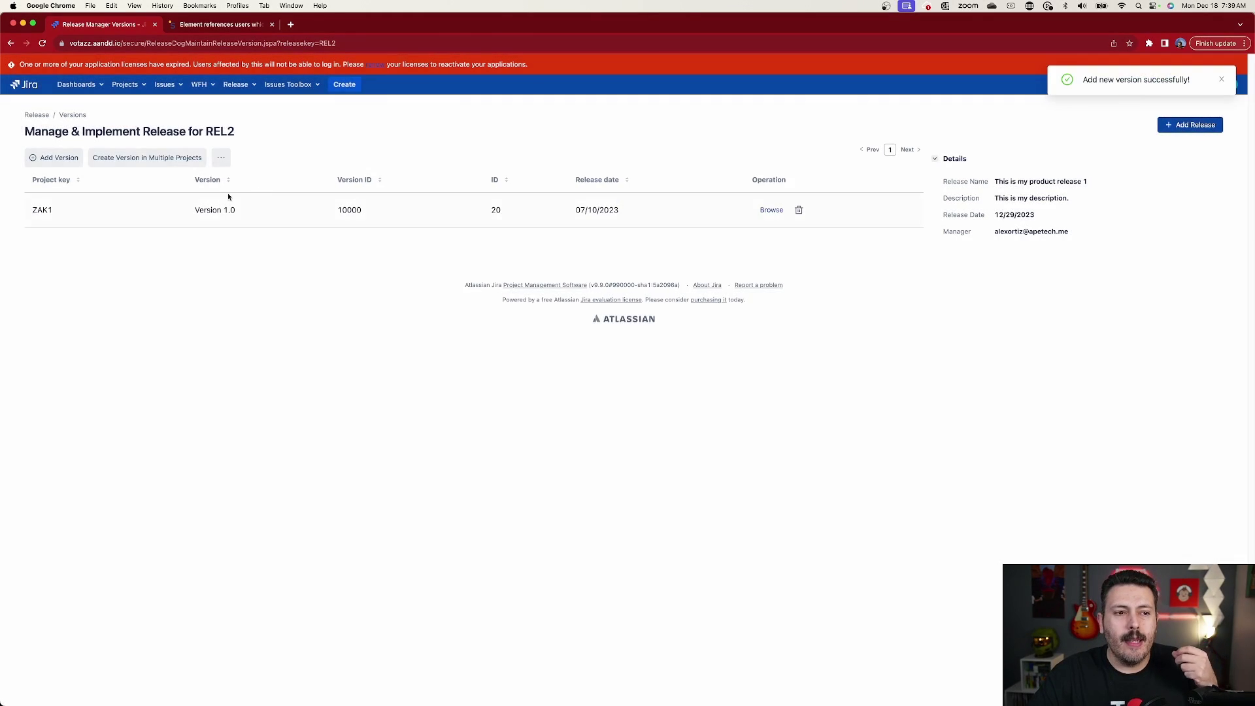
Step: Link Zaks first release from the Zak 2 project to the release
left_click(59, 158)
left_click(612, 156)
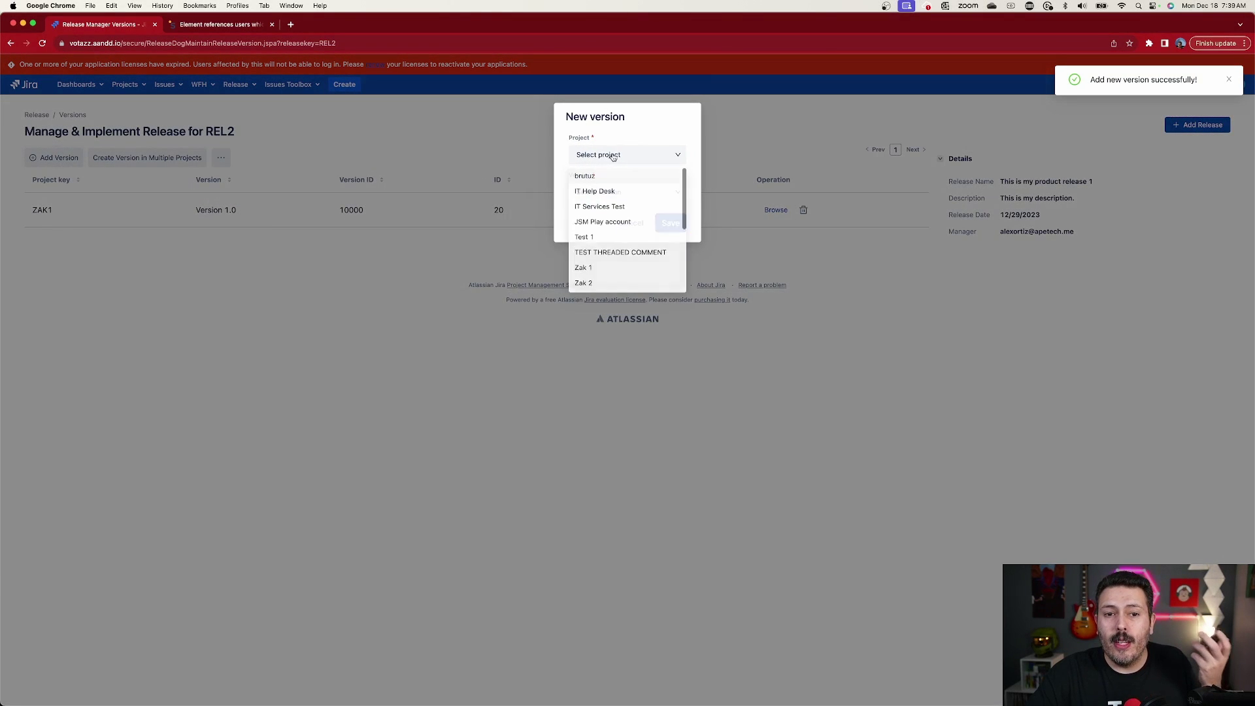
left_click(598, 282)
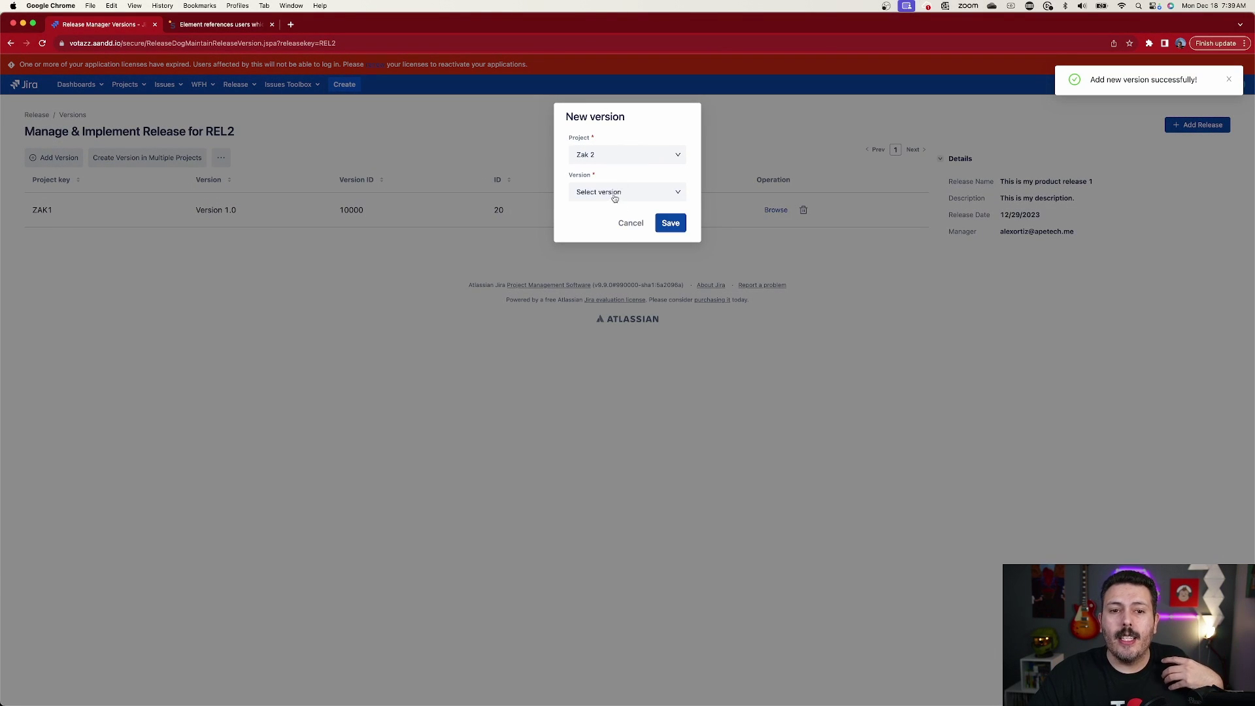
left_click(614, 196)
left_click(611, 230)
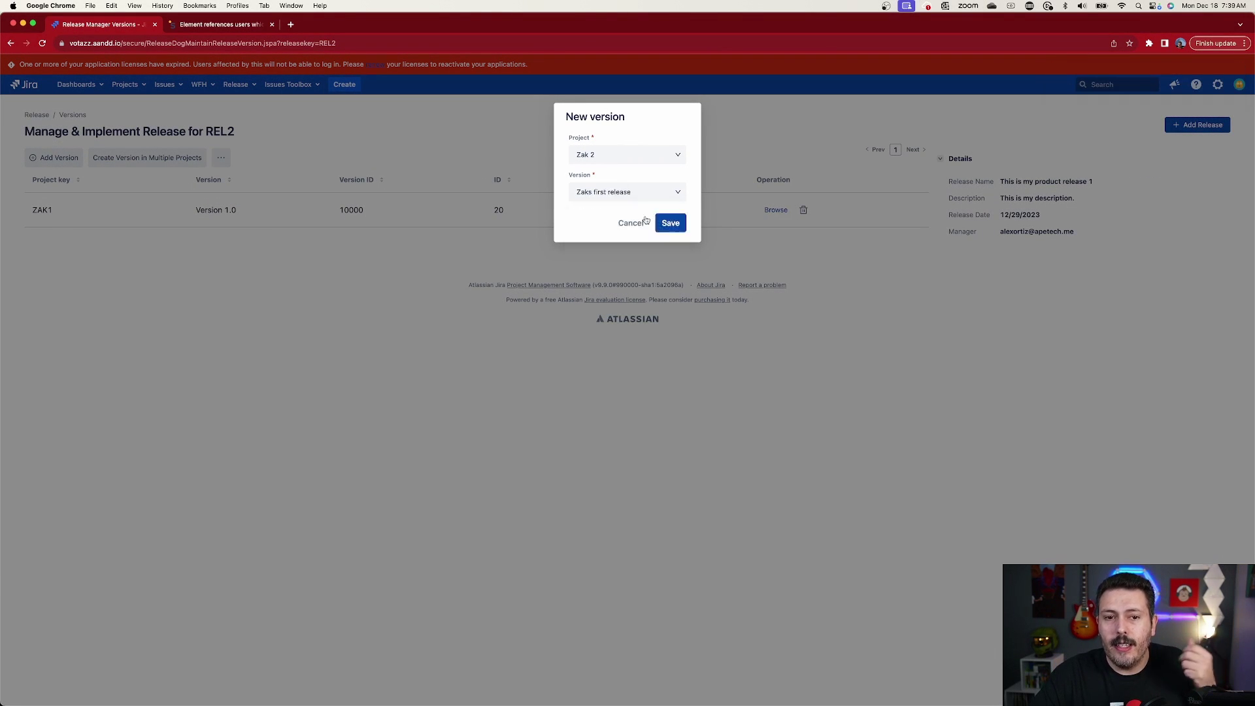
left_click(666, 223)
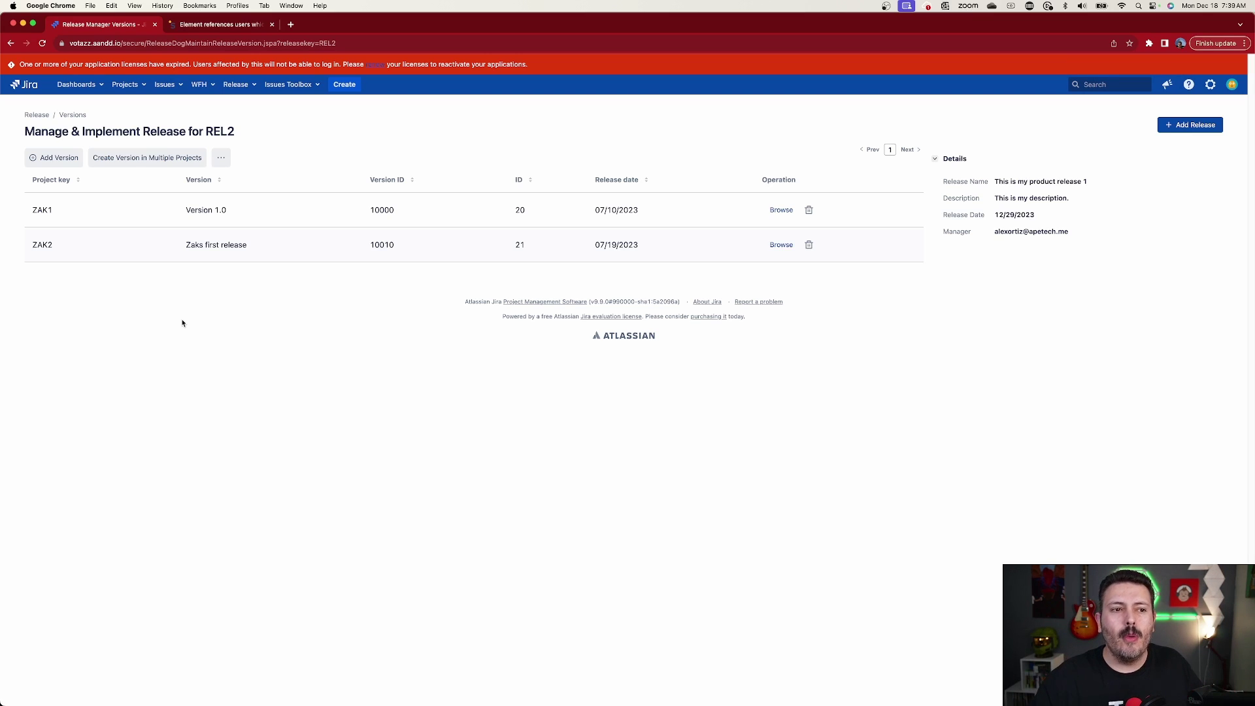
left_click(132, 163)
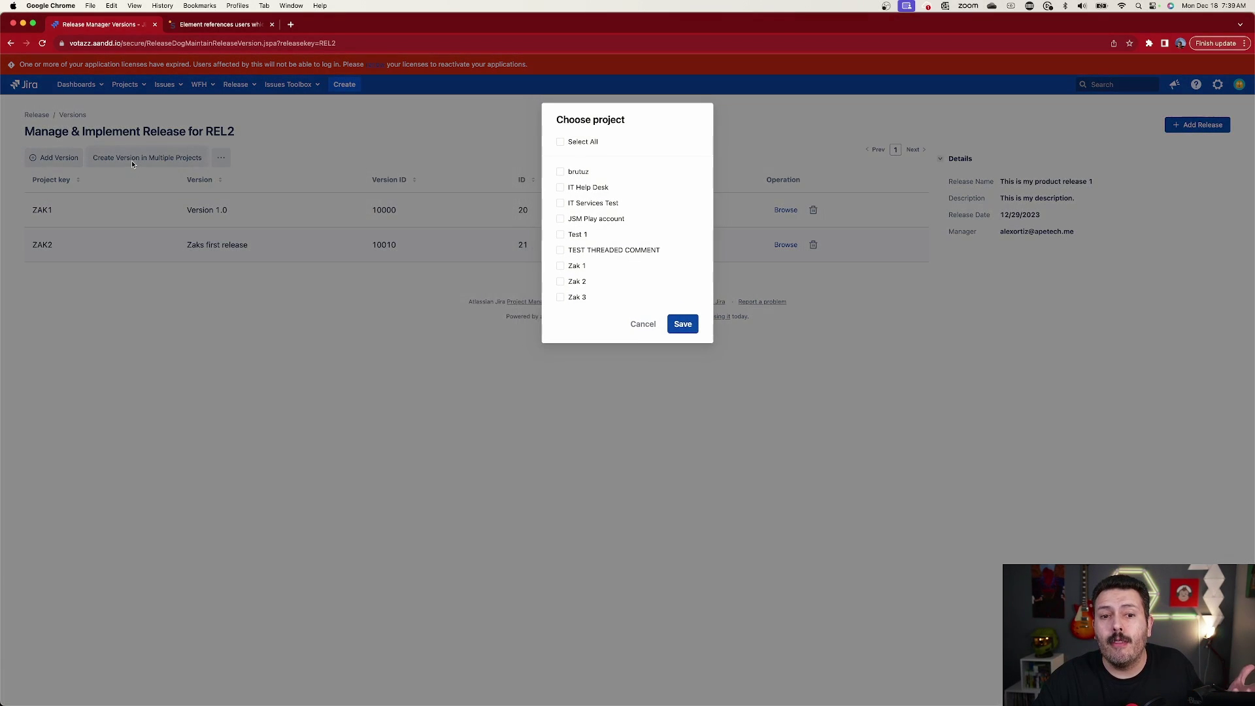
Step: Create the version in Zak 1, Zak 2 and Zak 3 only, leaving out IT Help Desk and IT Services Test
left_click(560, 188)
left_click(560, 204)
left_click(560, 266)
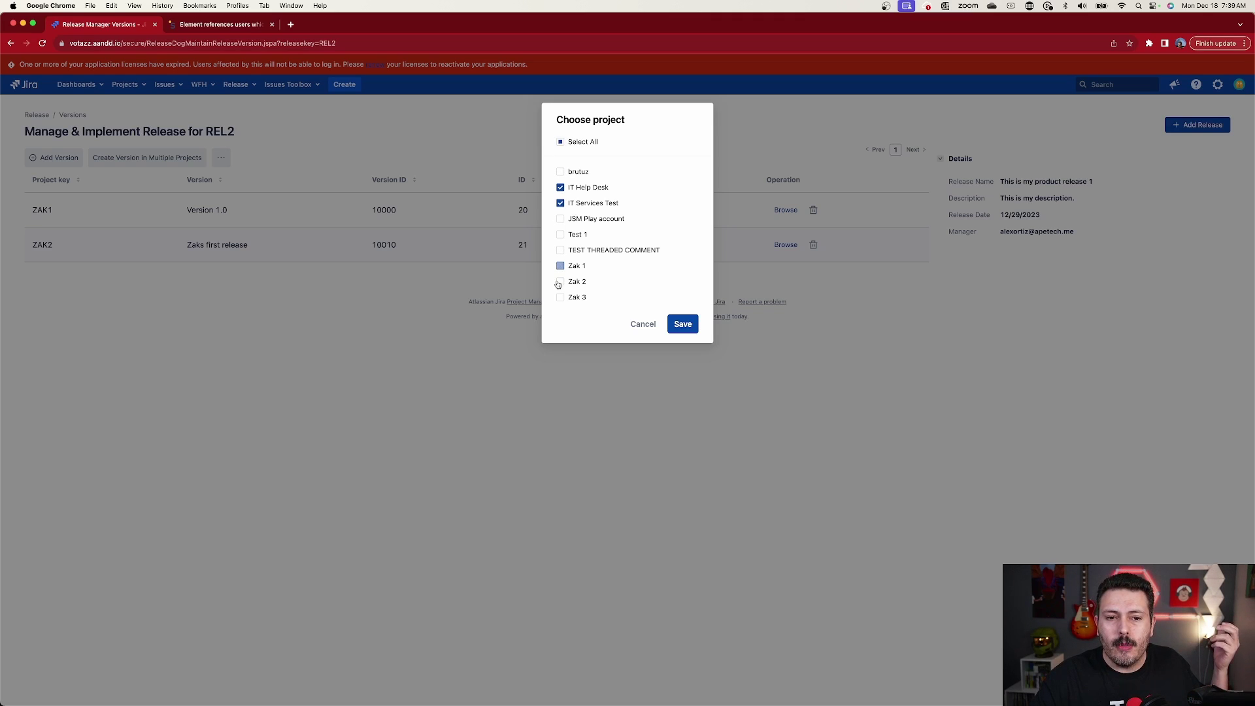
left_click(560, 282)
left_click(560, 297)
left_click(560, 187)
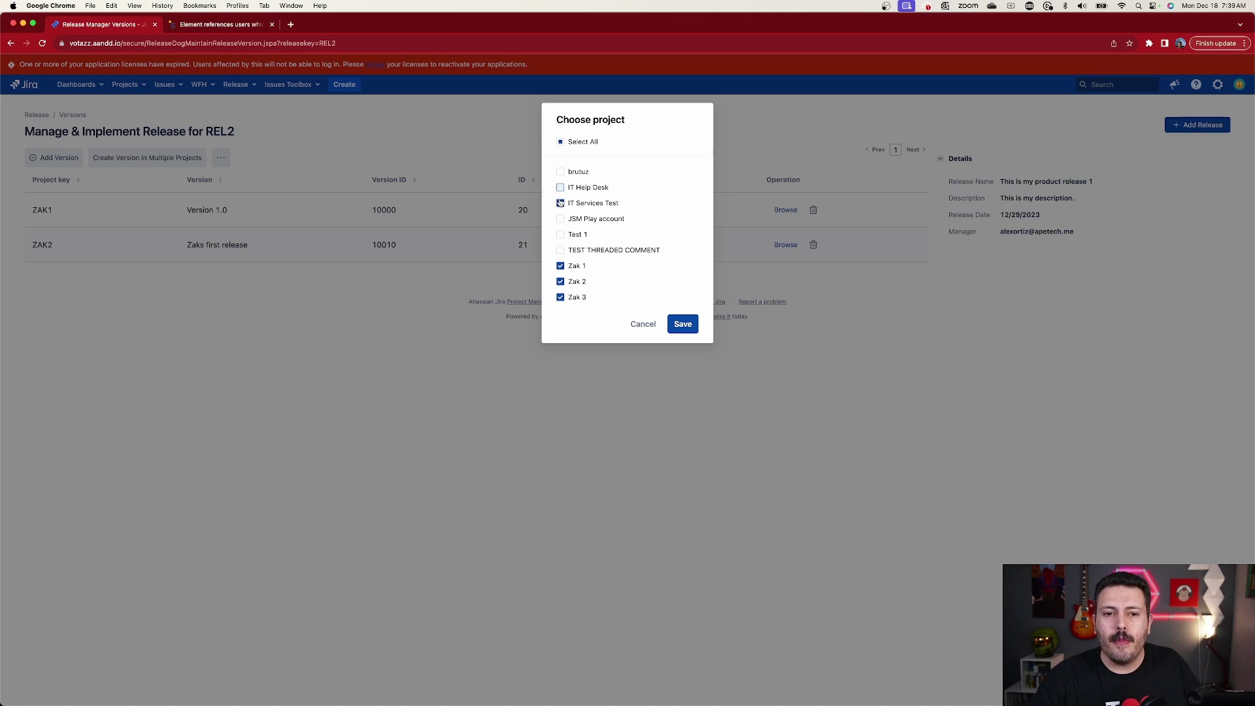
left_click(560, 203)
left_click(682, 325)
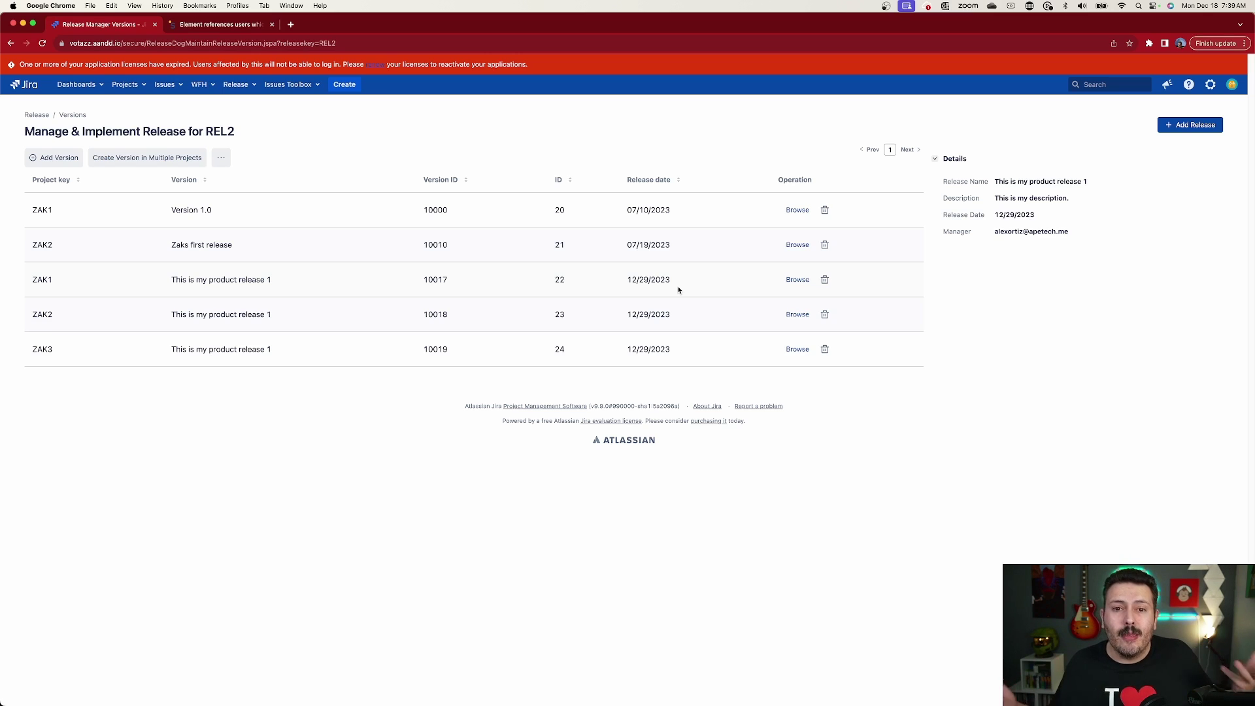
Step: Return to the releases list and look at Test Release 1's issues, then come back
left_click(42, 119)
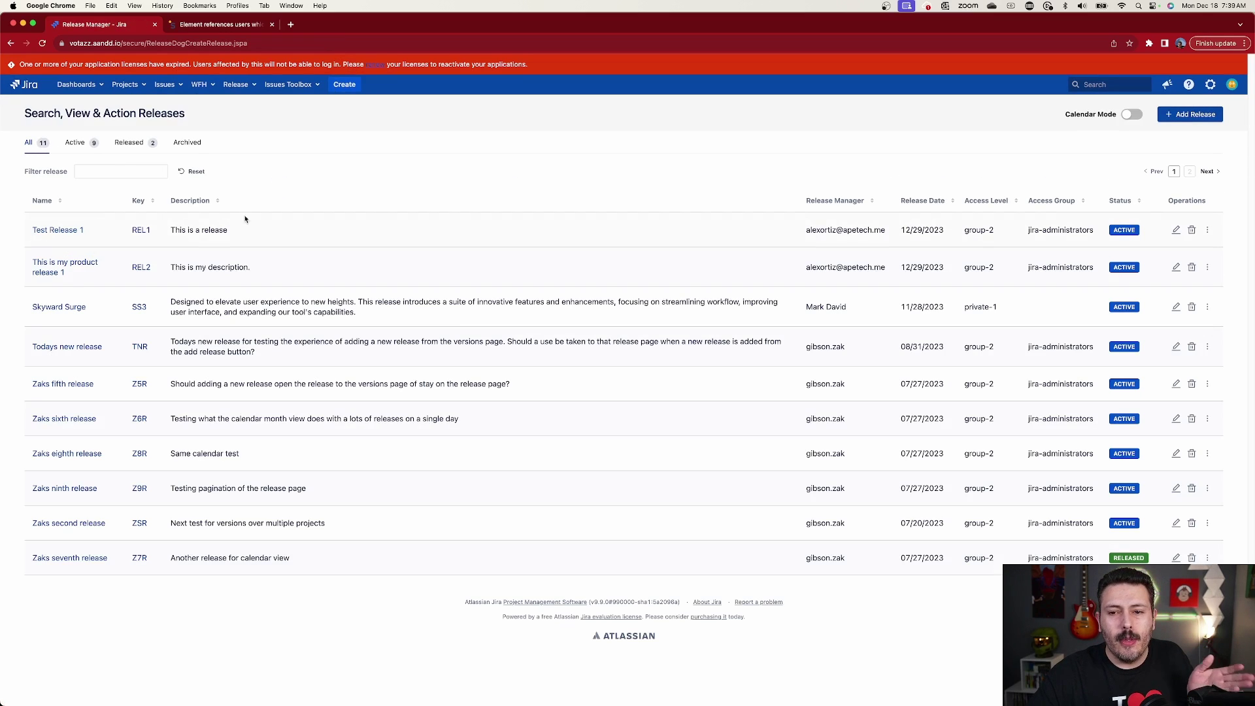
left_click(1207, 231)
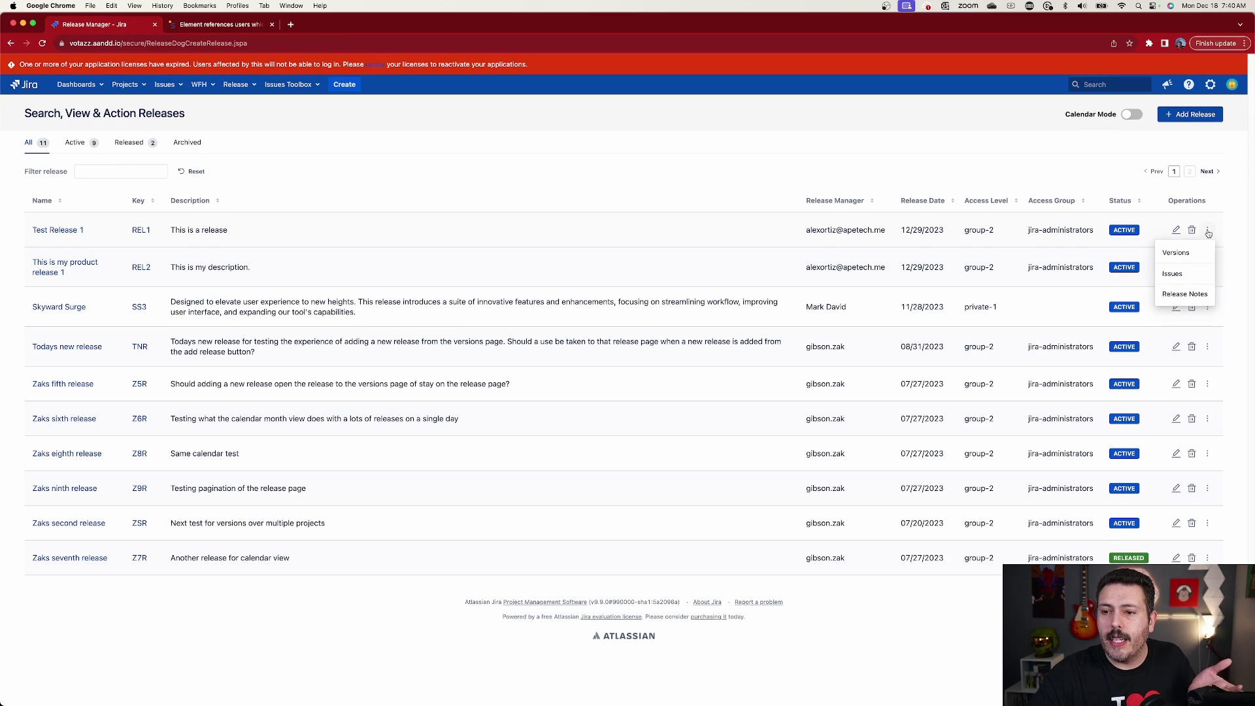
left_click(1171, 276)
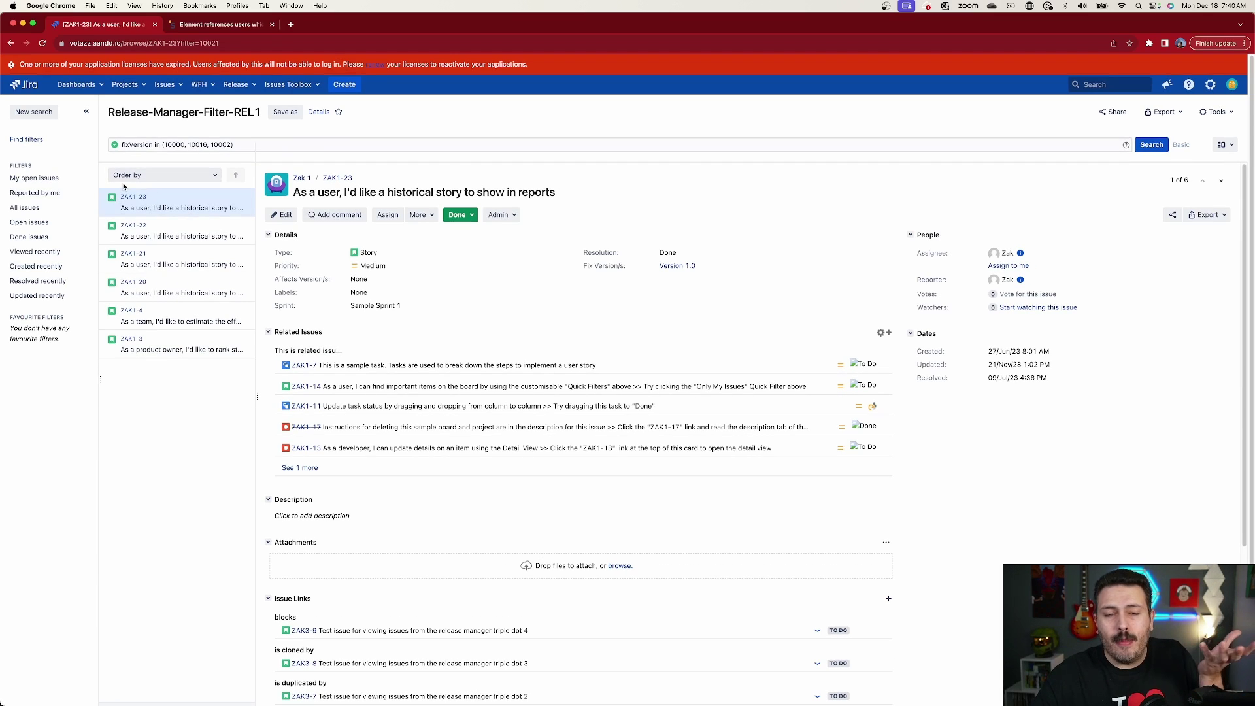
left_click(10, 43)
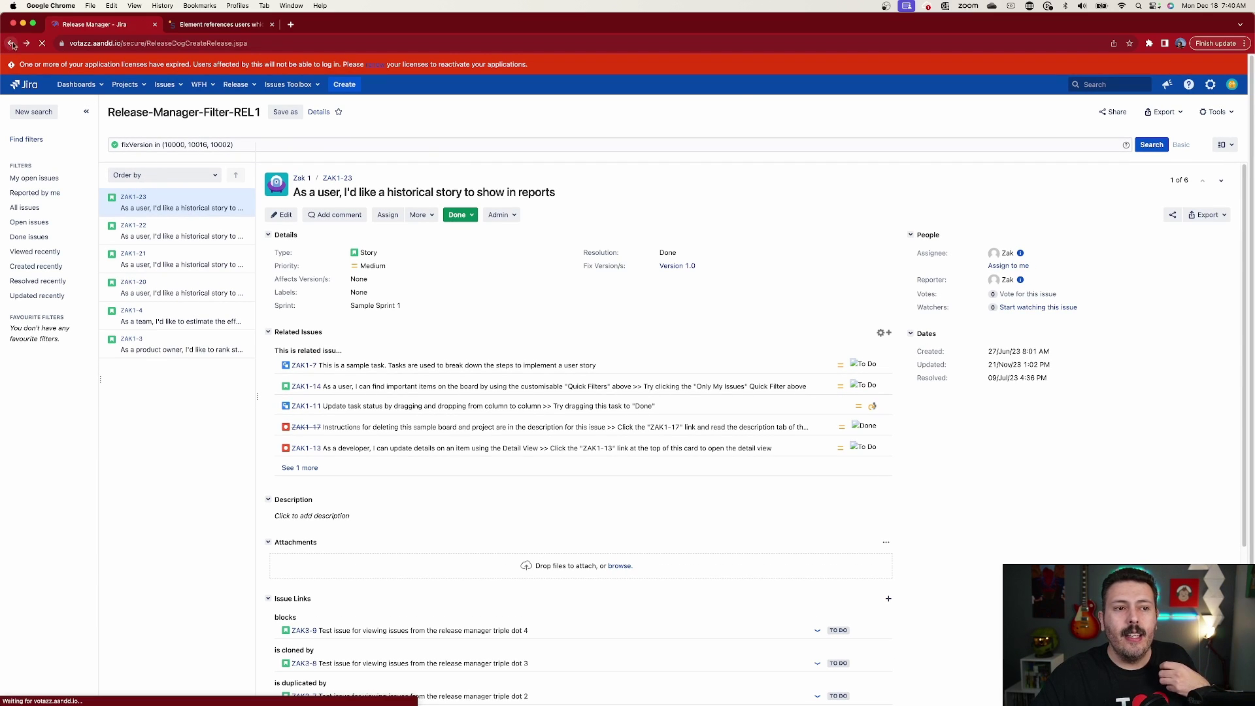
Step: Read the full descriptions of Test Release 1 and REL2, then close them
left_click(1214, 229)
left_click(1186, 294)
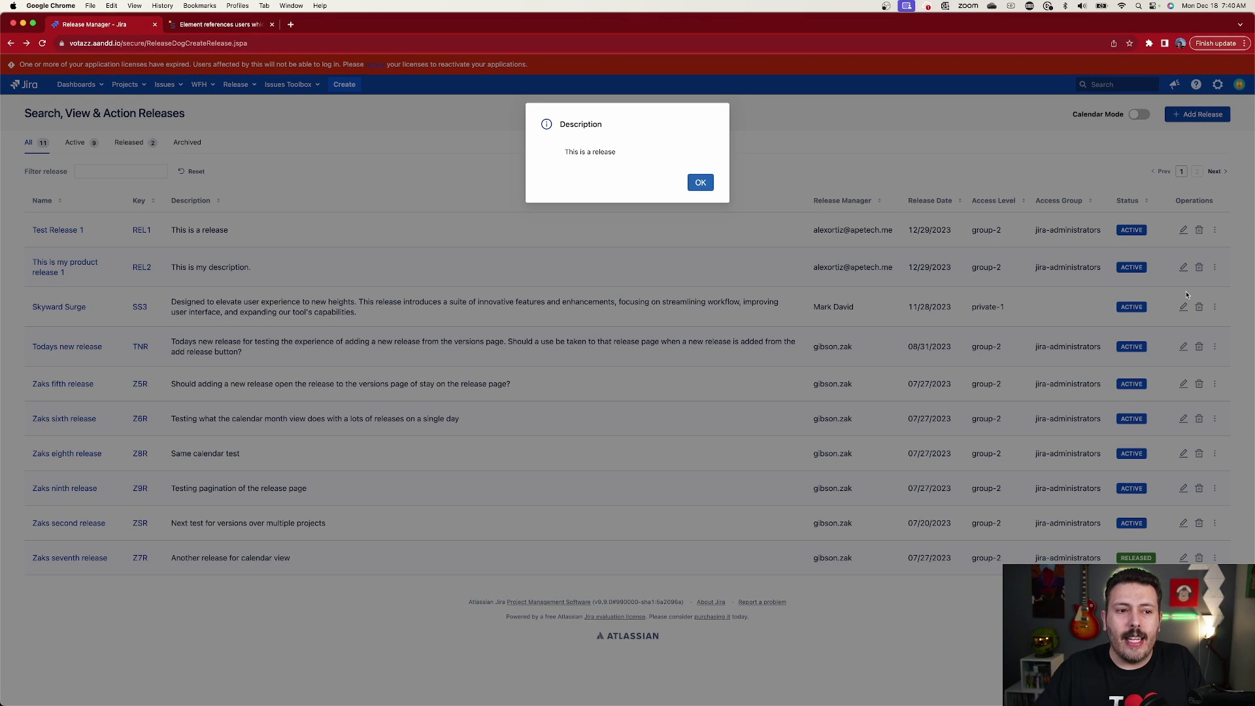
left_click(698, 186)
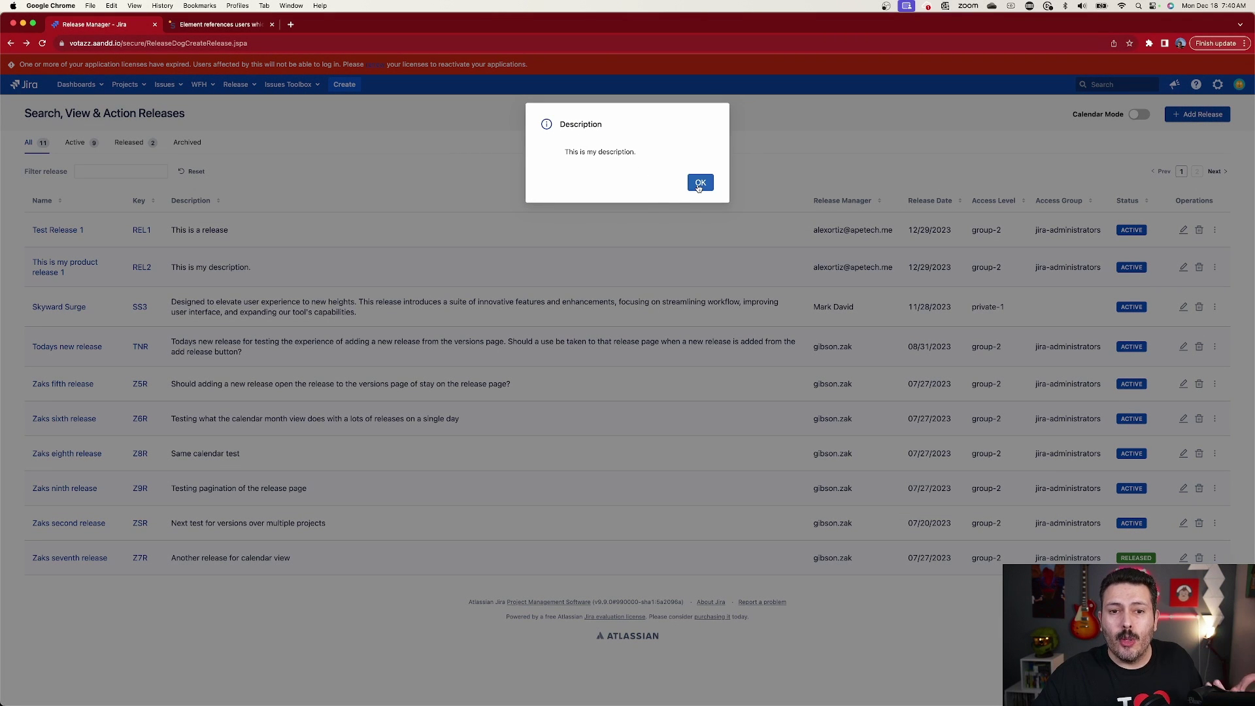
left_click(699, 186)
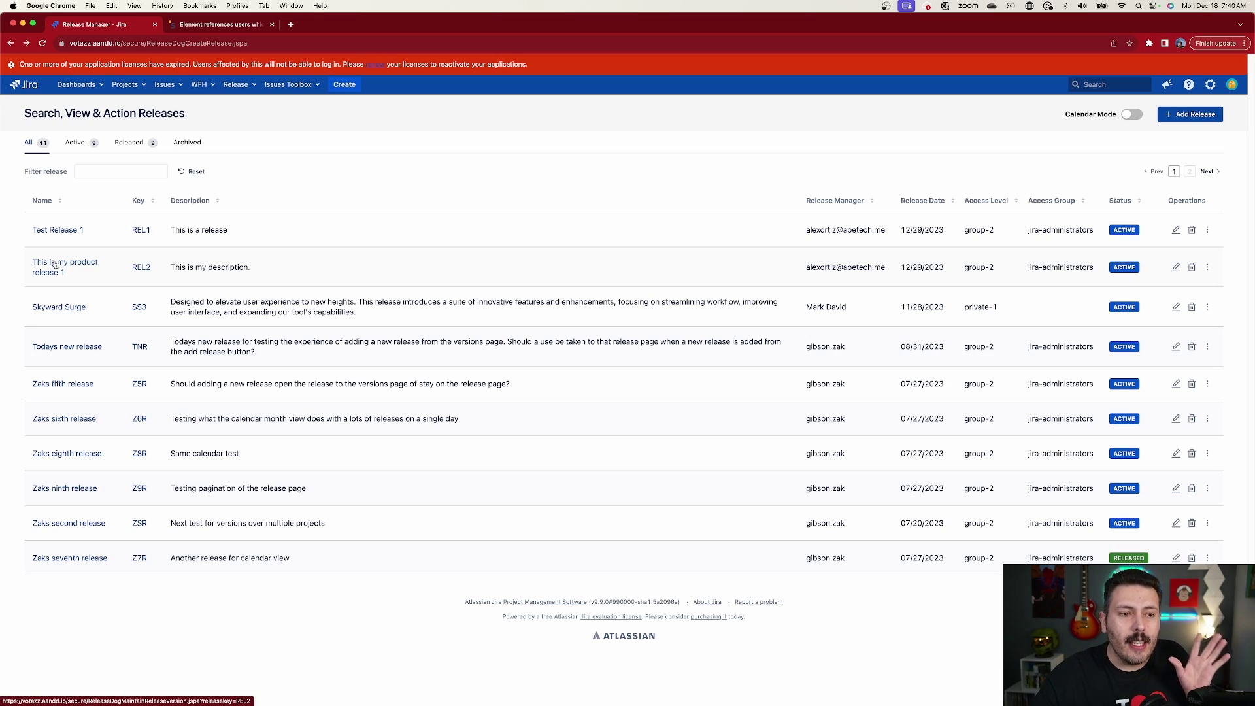
Step: Release all project versions of 'This is my product release 1' and confirm
left_click(55, 264)
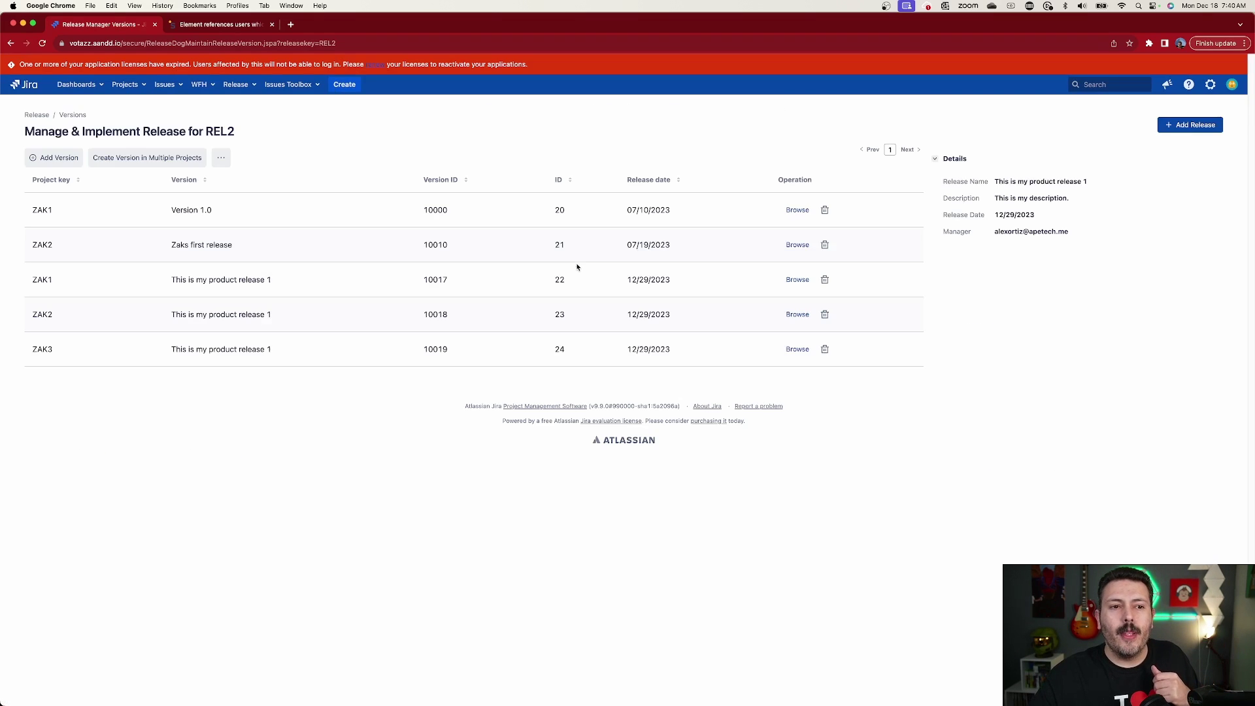
left_click(223, 158)
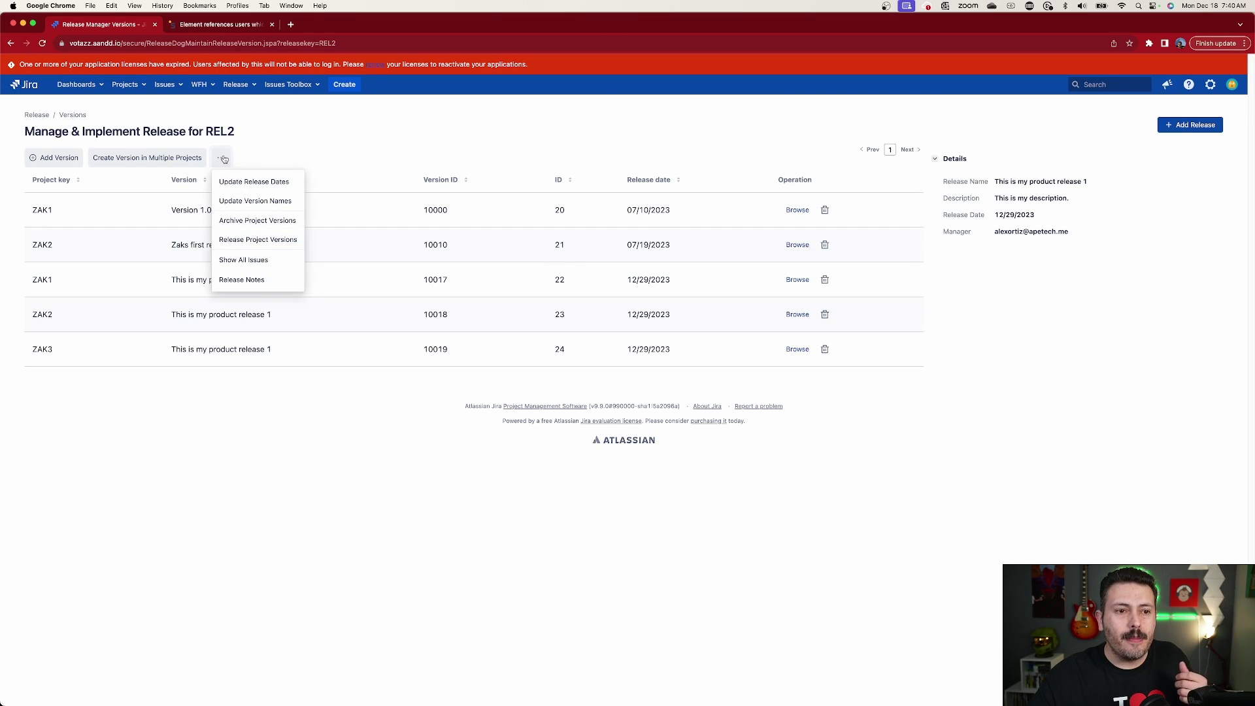
left_click(259, 240)
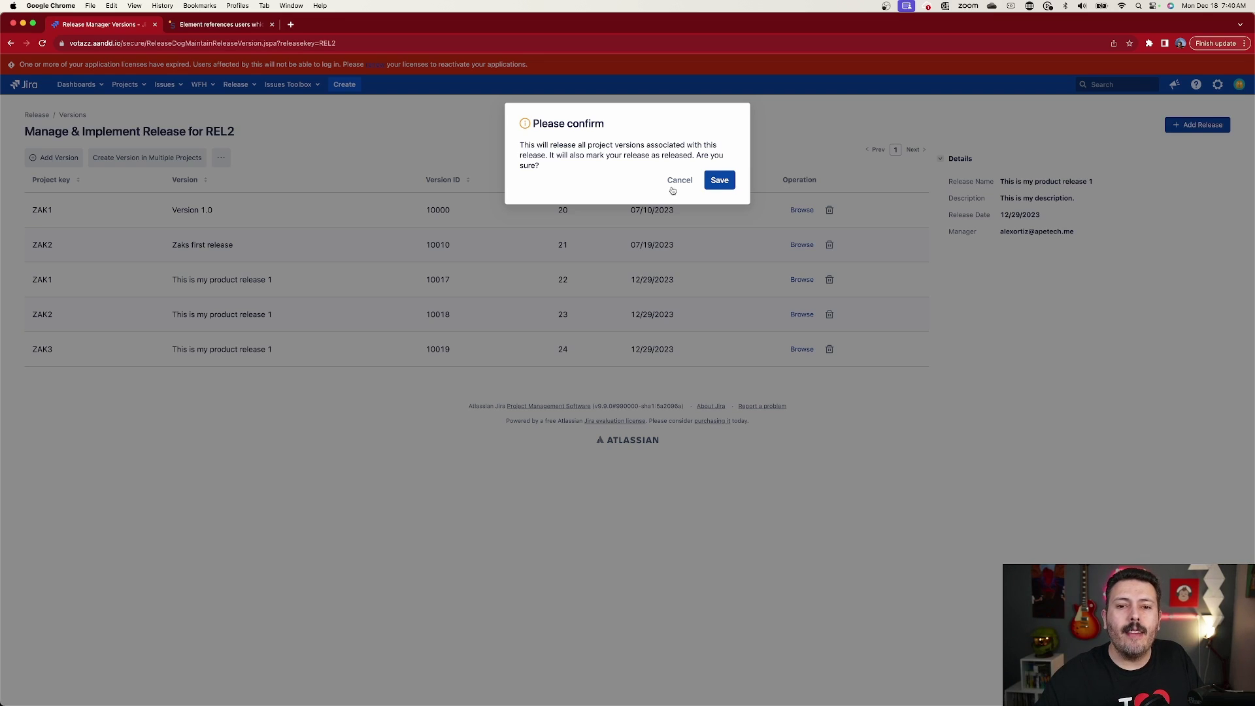
left_click(713, 183)
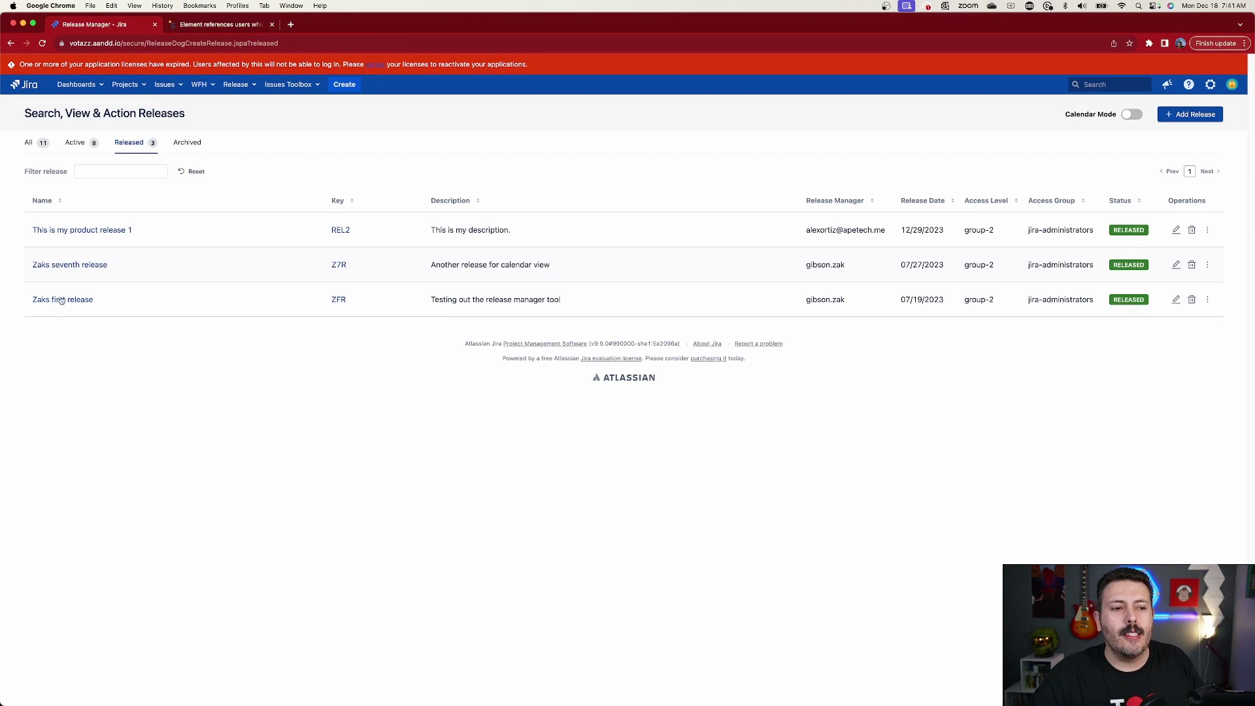
Step: Archive all project versions of 'This is my product release 1', confirm, and list all releases
left_click(129, 231)
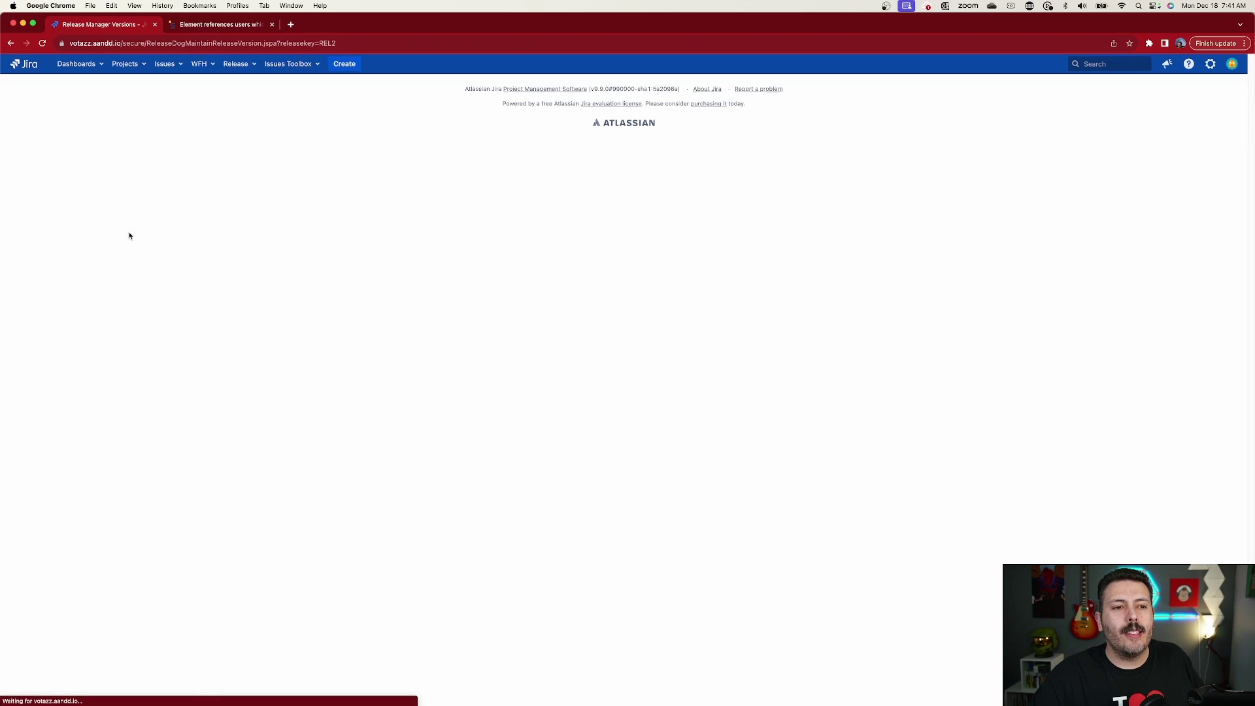
left_click(221, 158)
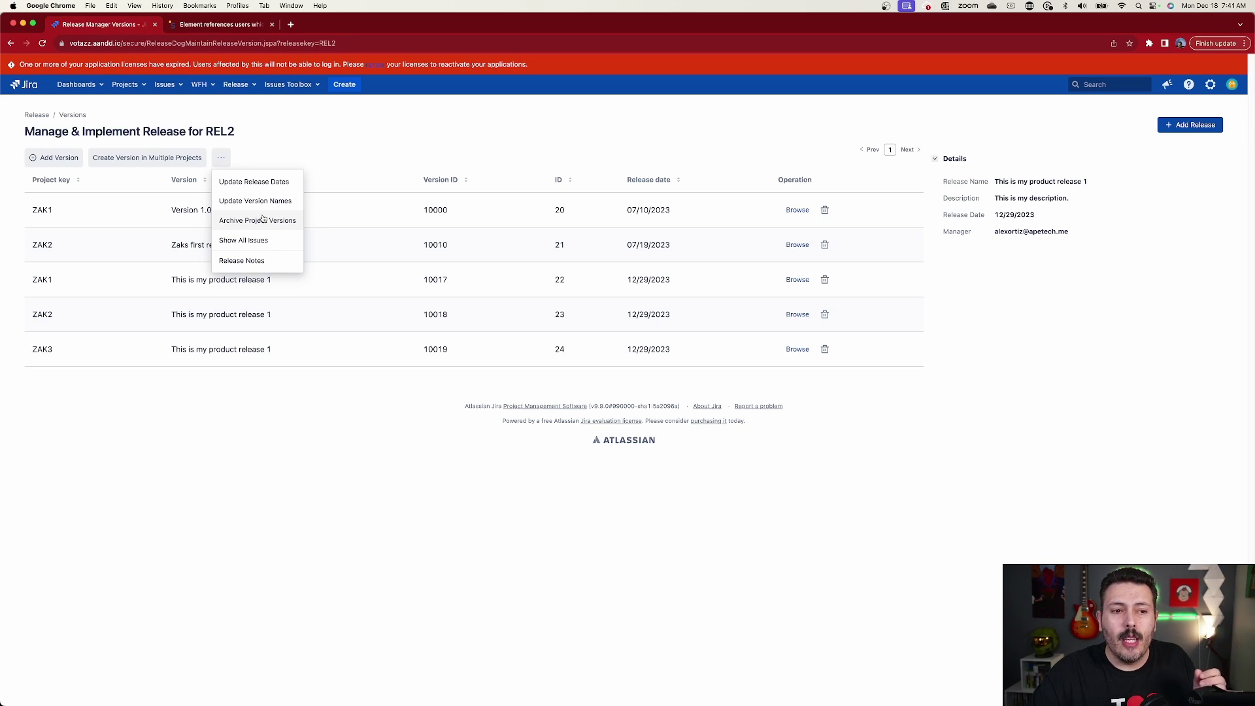
left_click(279, 219)
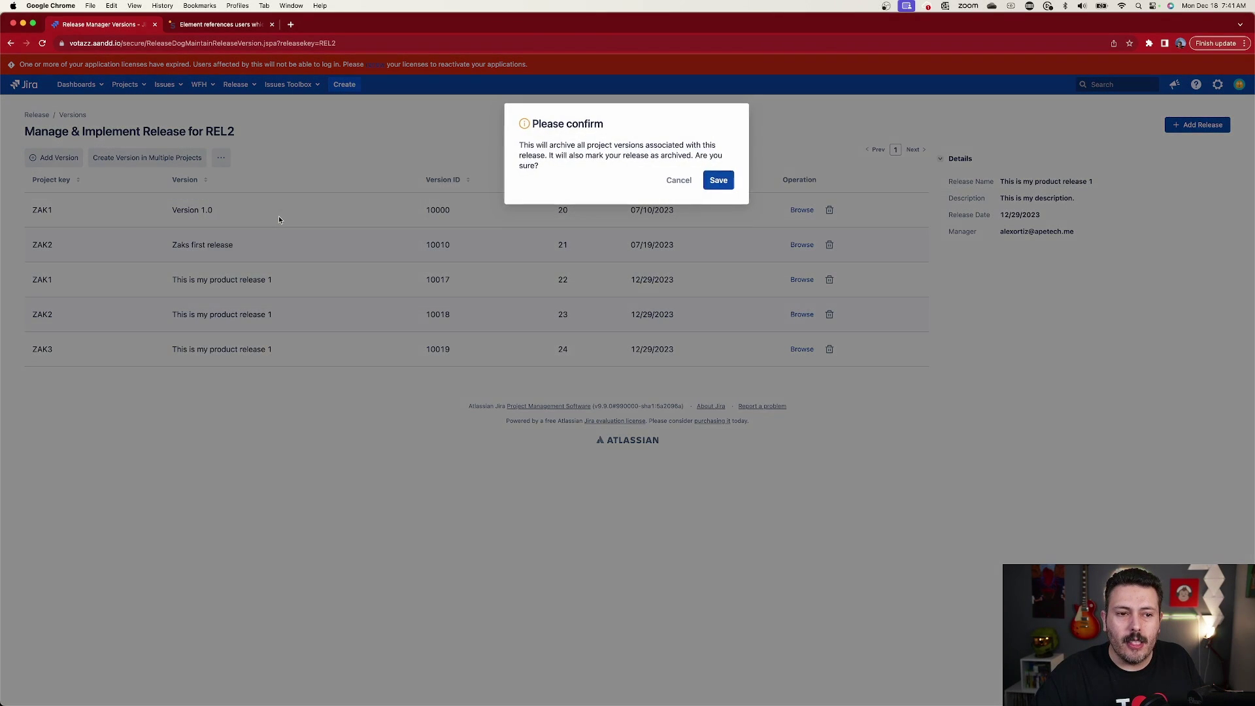
left_click(716, 182)
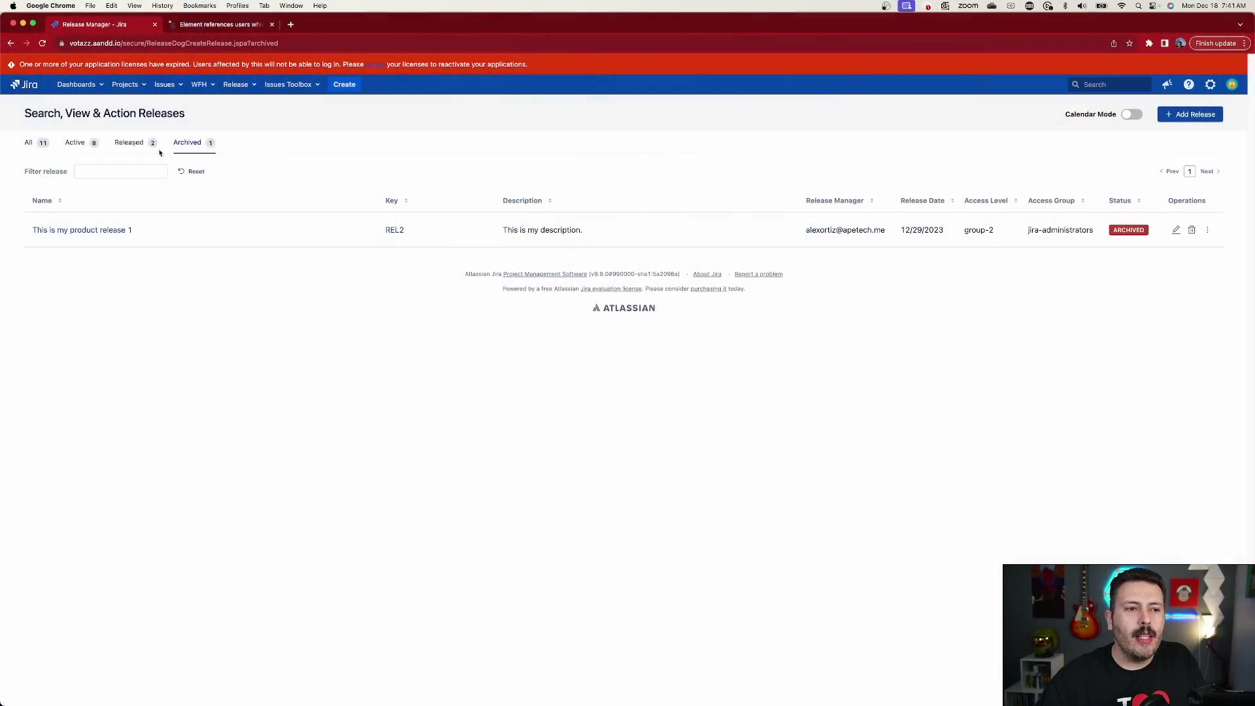
left_click(41, 143)
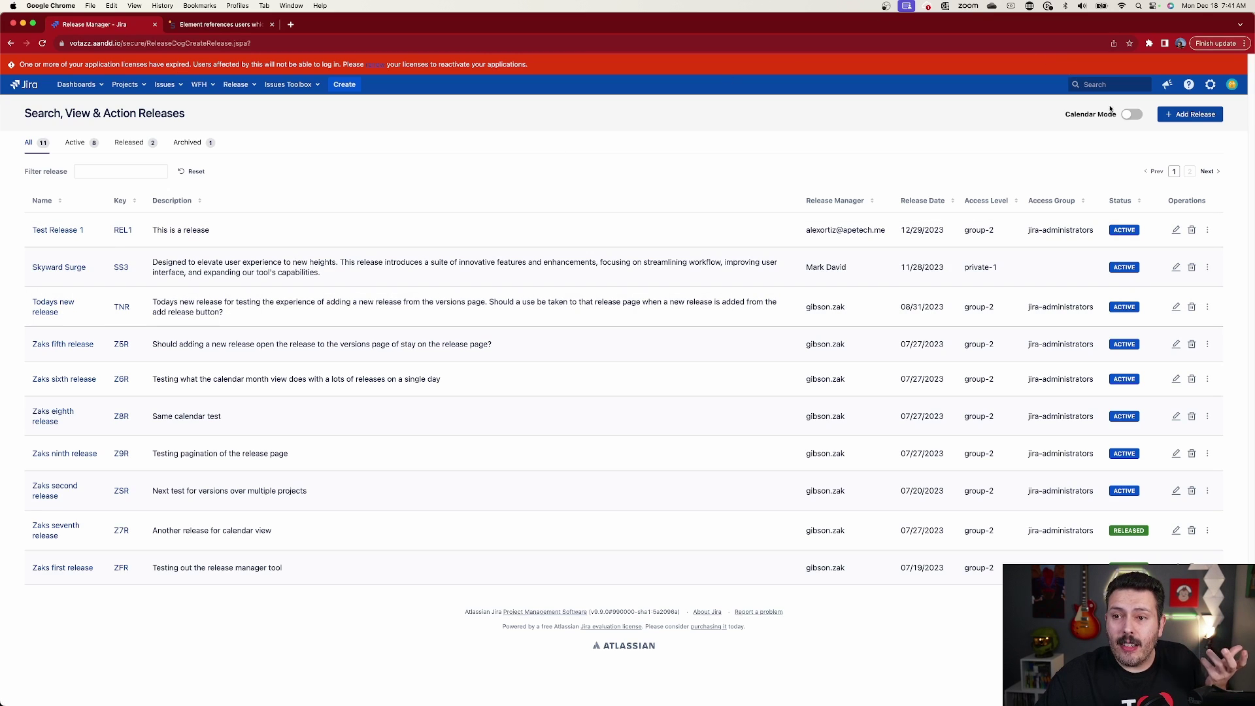
Step: Turn on Calendar Mode to view the releases in a December 2023 month calendar
left_click(1131, 115)
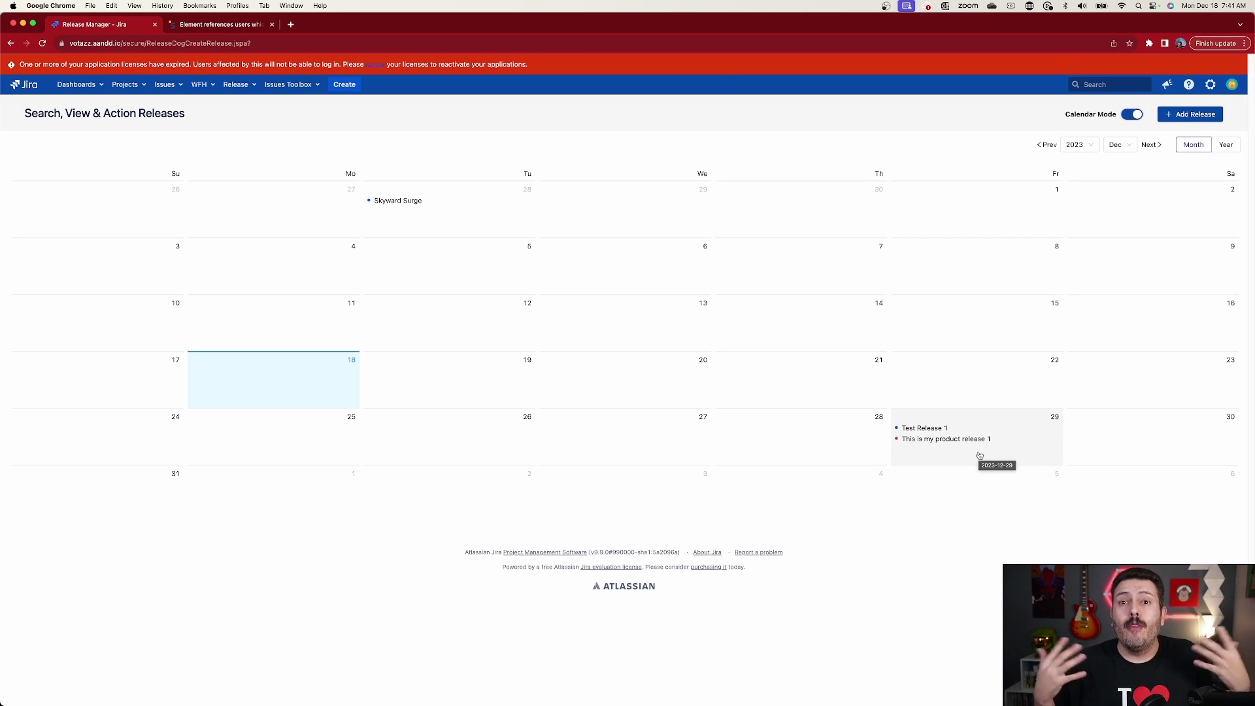